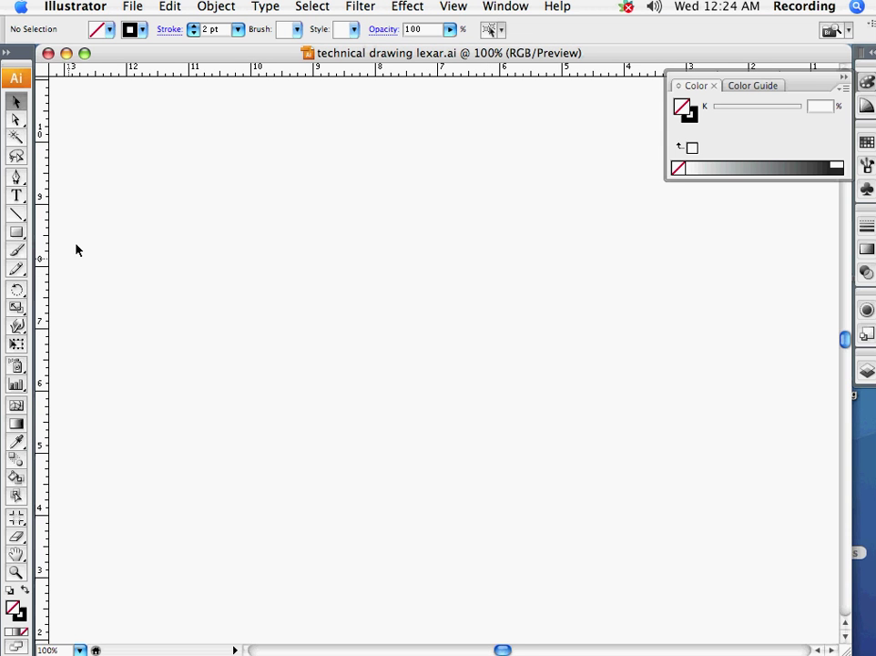
# Draw a square with a black stroke and no fill in the middle of the artboard.
pyautogui.moveTo(211, 59); pyautogui.dragTo(212, 62)
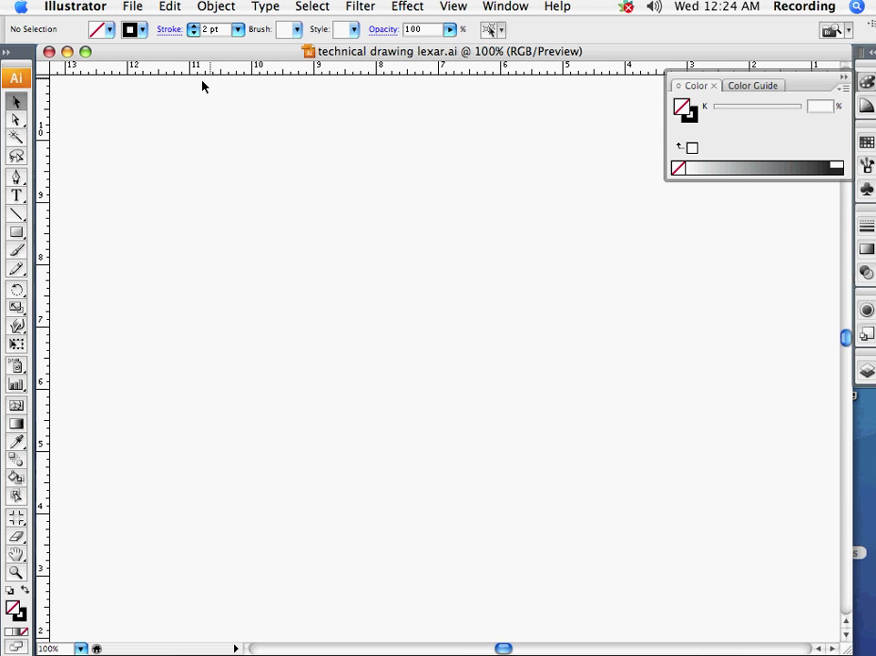
pyautogui.click(17, 233)
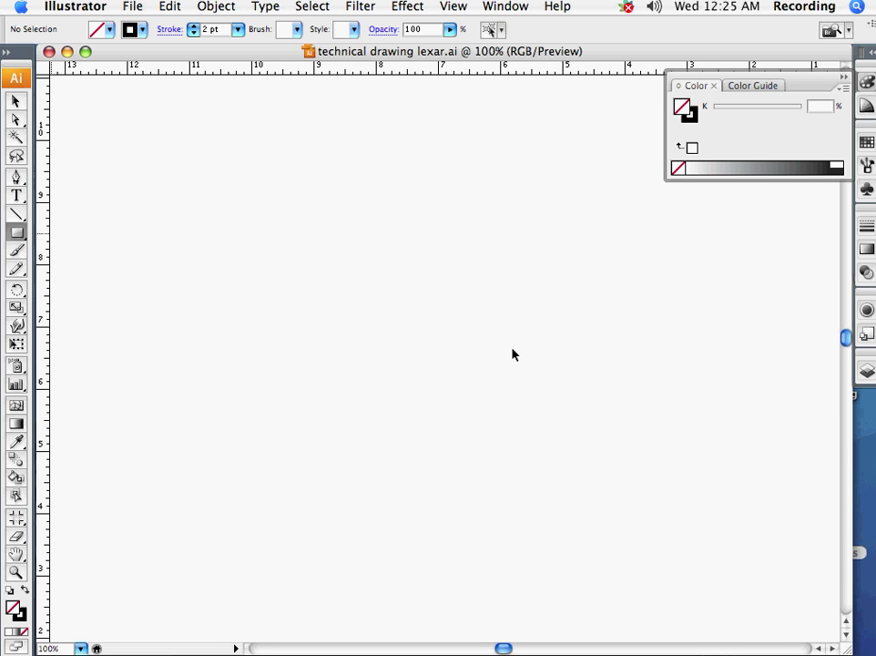
pyautogui.moveTo(385, 289); pyautogui.dragTo(552, 455)
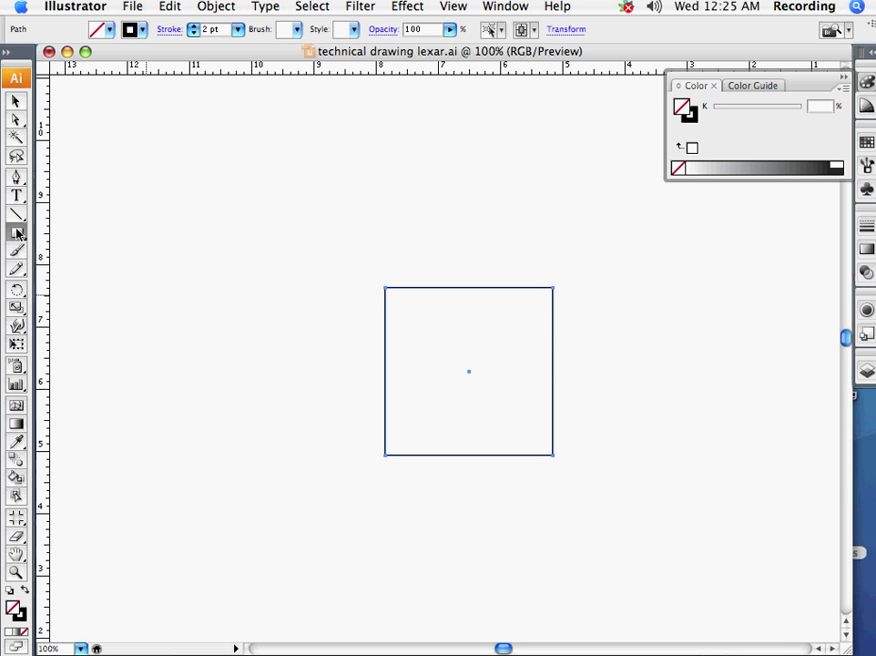
# Shear the square with the Shear tool into a flat isometric parallelogram.
pyautogui.click(18, 309)
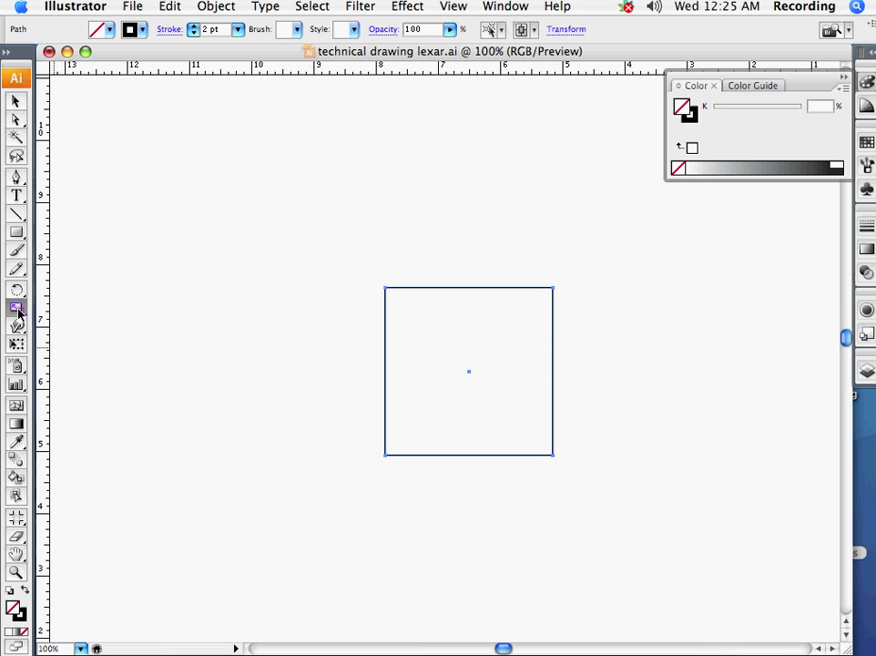
pyautogui.moveTo(18, 310); pyautogui.dragTo(79, 332)
pyautogui.moveTo(479, 294); pyautogui.dragTo(544, 335)
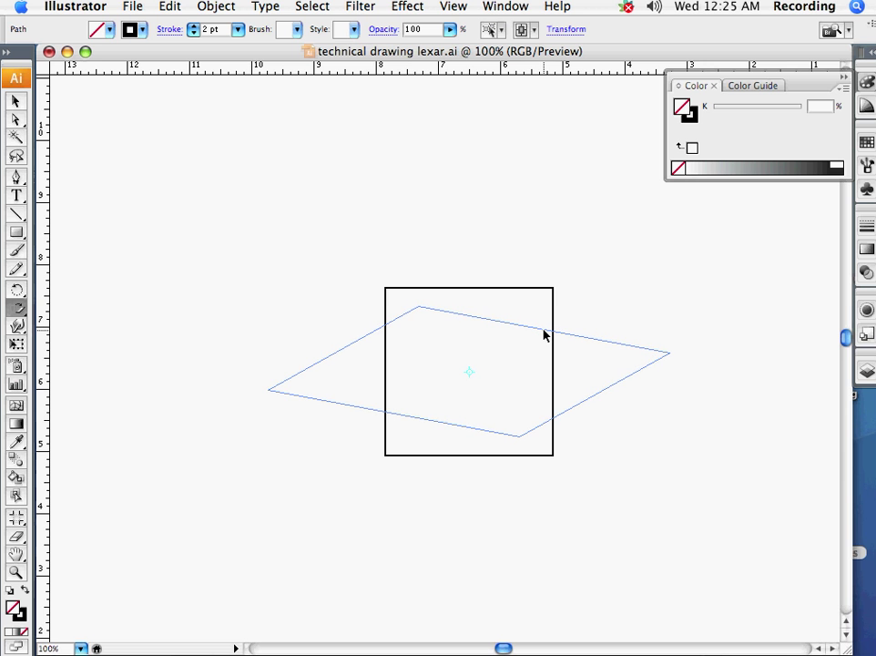
pyautogui.moveTo(544, 335)
pyautogui.mouseDown()
pyautogui.moveTo(465, 370)
pyautogui.moveTo(426, 348)
pyautogui.moveTo(428, 302)
pyautogui.moveTo(447, 319)
pyautogui.moveTo(495, 302)
pyautogui.moveTo(533, 325)
pyautogui.mouseUp()
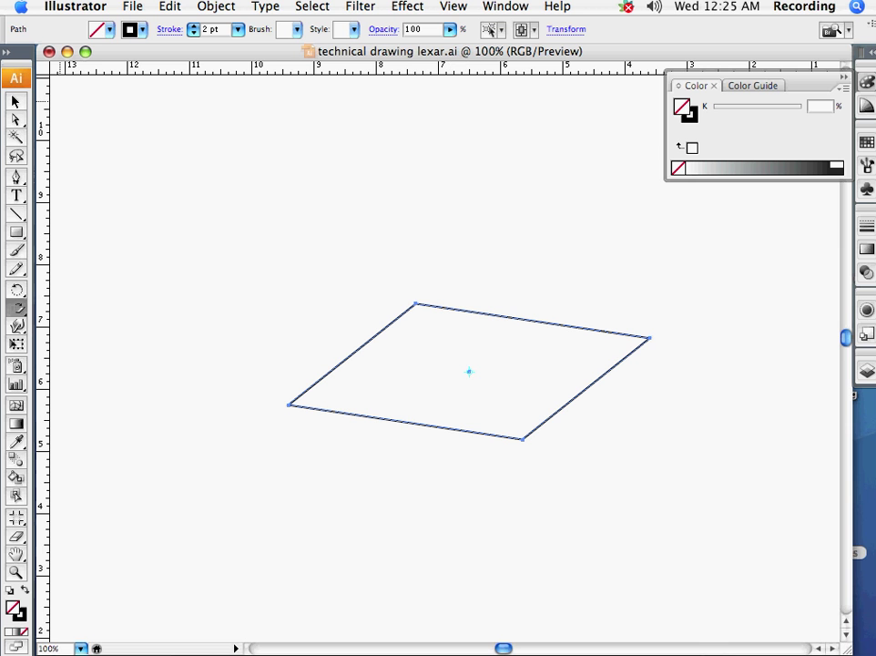
# Option-drag a duplicate of the parallelogram directly above the original.
pyautogui.click(15, 102)
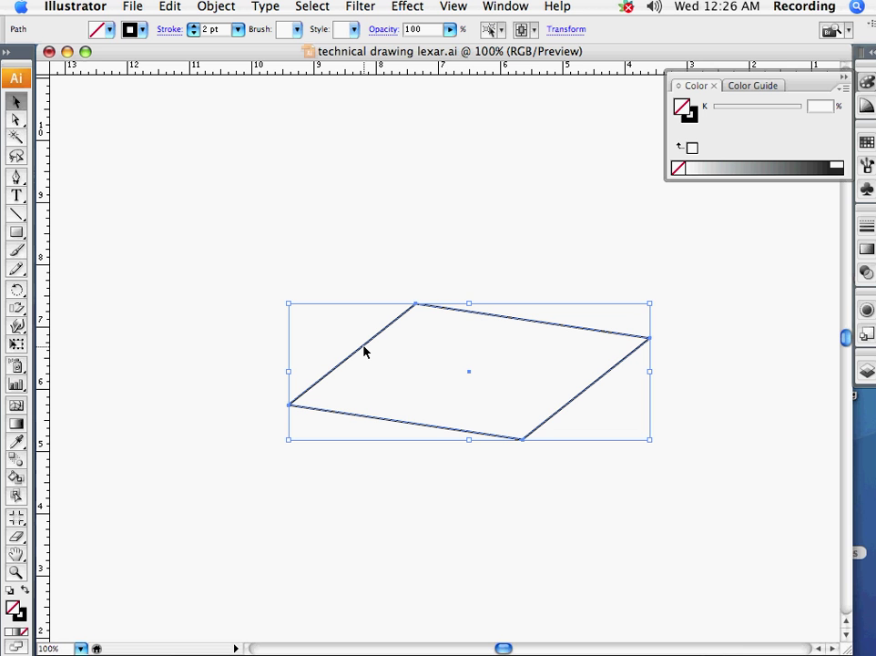
pyautogui.moveTo(365, 345); pyautogui.dragTo(393, 196)
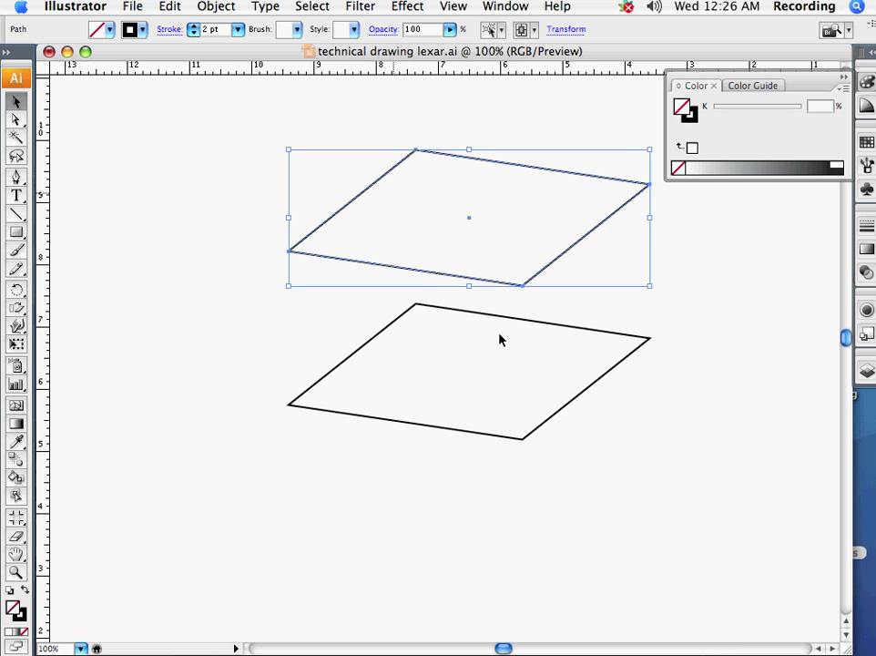
pyautogui.hscroll(1, 628, 445)
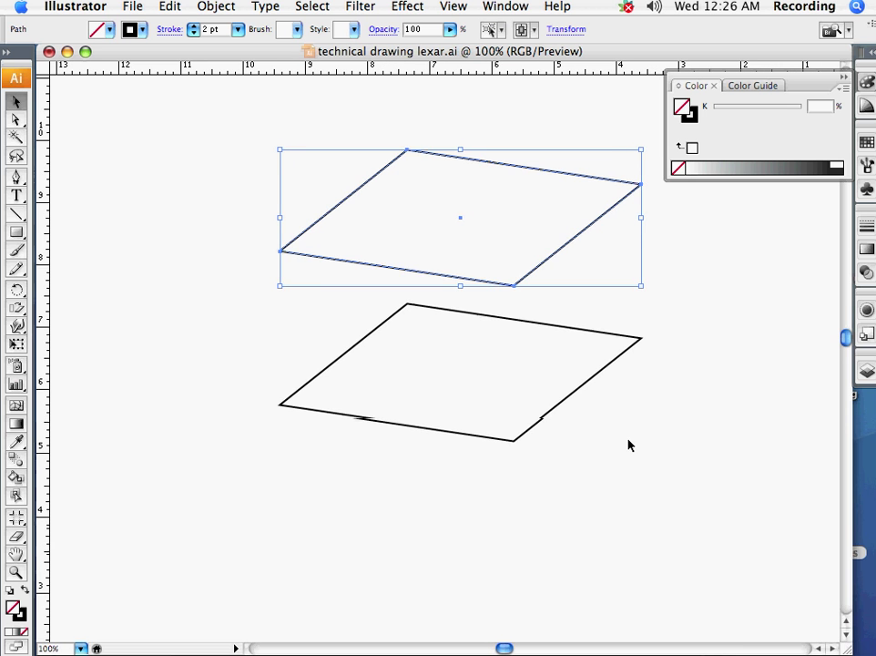
pyautogui.scroll(2, 629, 445)
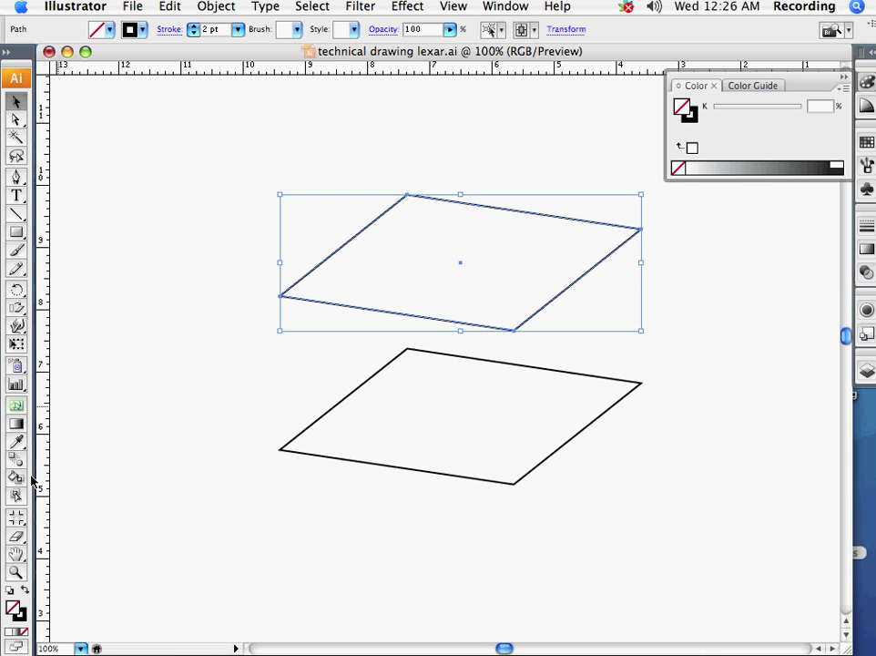
# Cut both parallelograms at their left and right corners with the Scissors tool.
pyautogui.moveTo(15, 537); pyautogui.dragTo(61, 557)
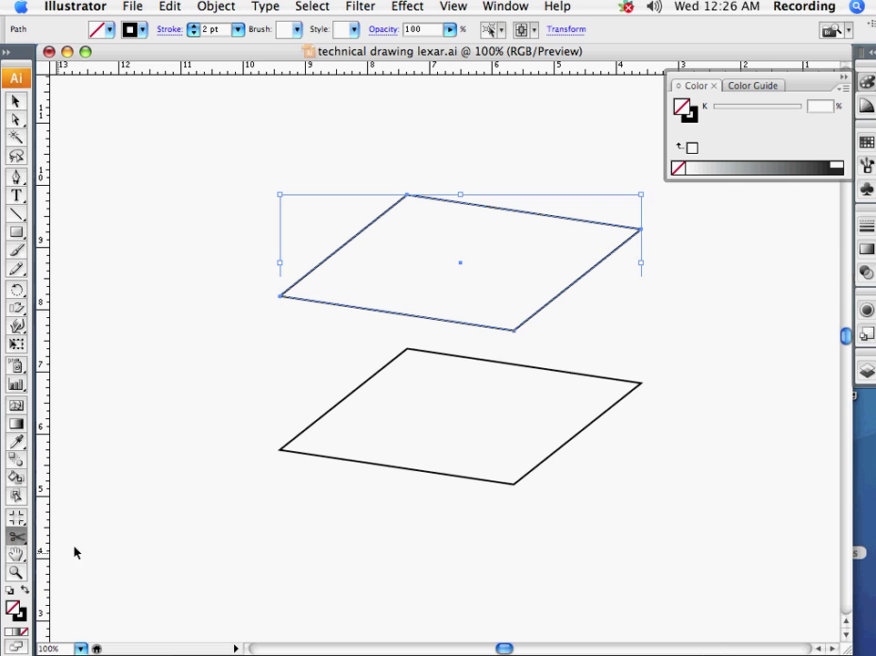
pyautogui.click(281, 297)
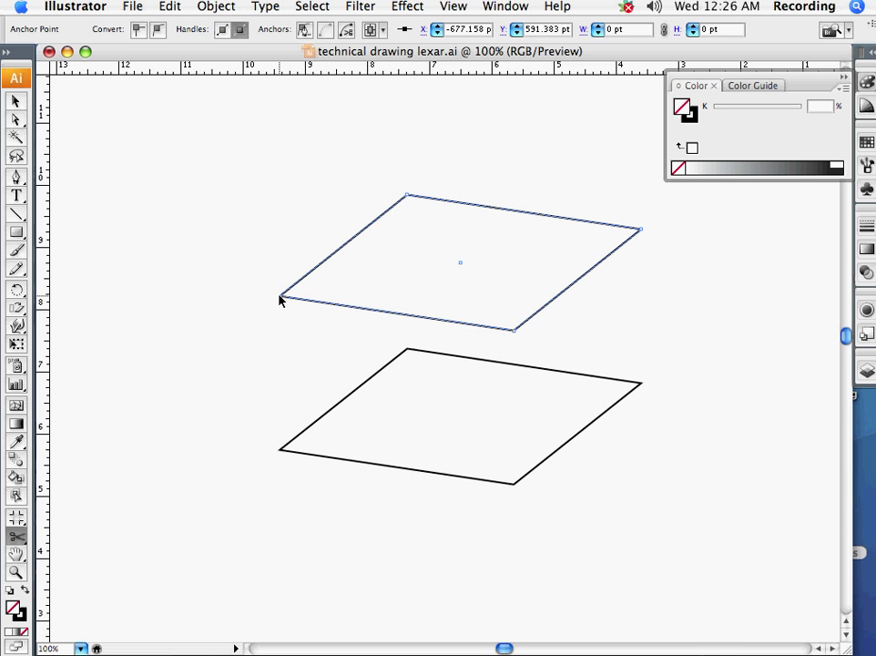
pyautogui.click(640, 230)
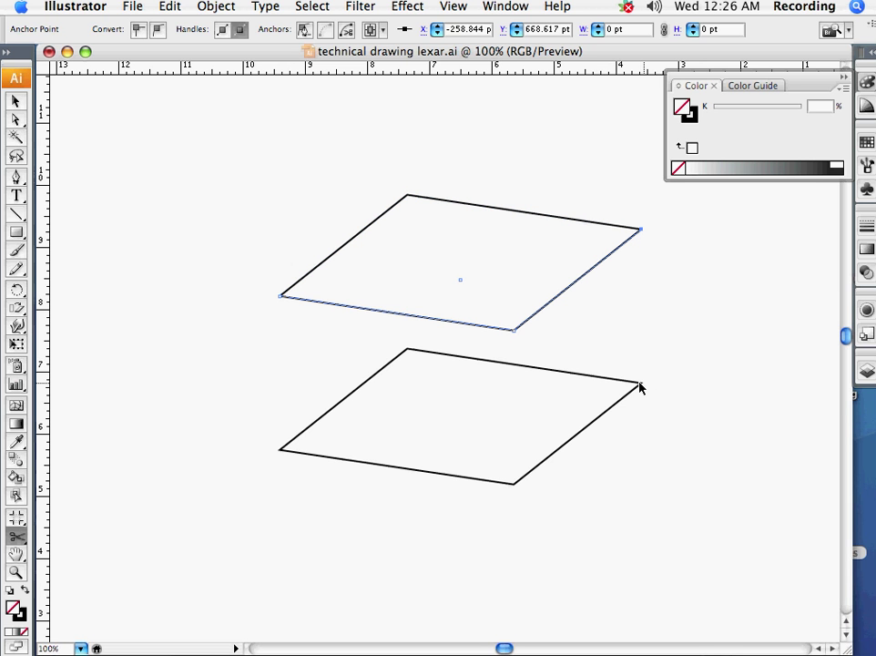
pyautogui.click(640, 384)
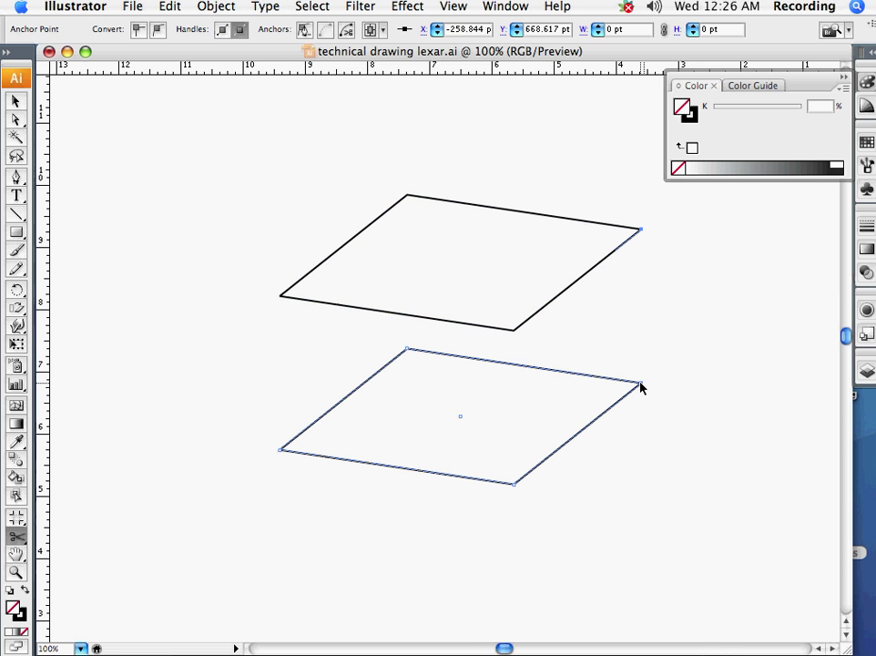
pyautogui.click(283, 451)
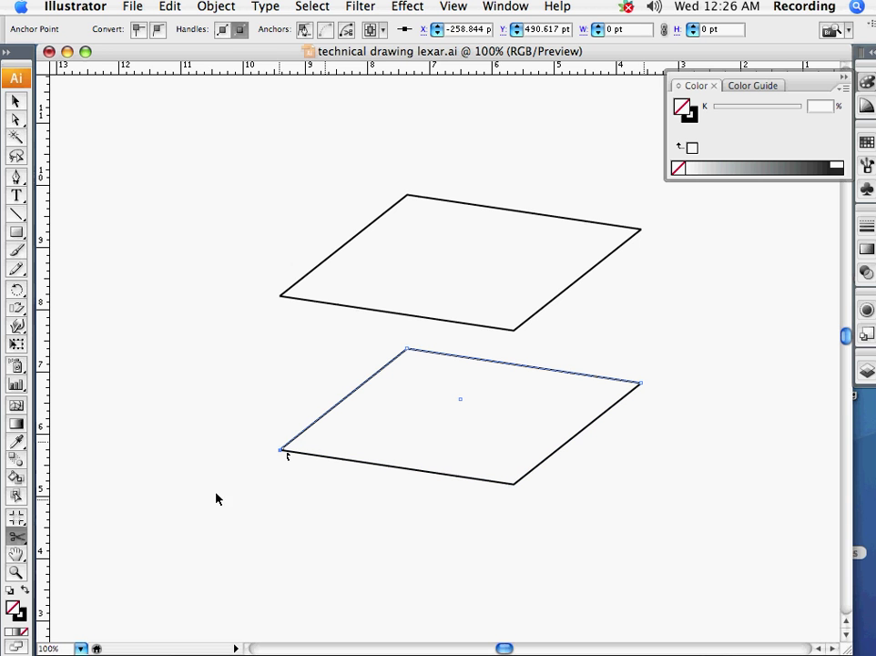
# Delete the lower shape's top and left edges, then select the upper shape's bottom and right edges.
pyautogui.click(15, 101)
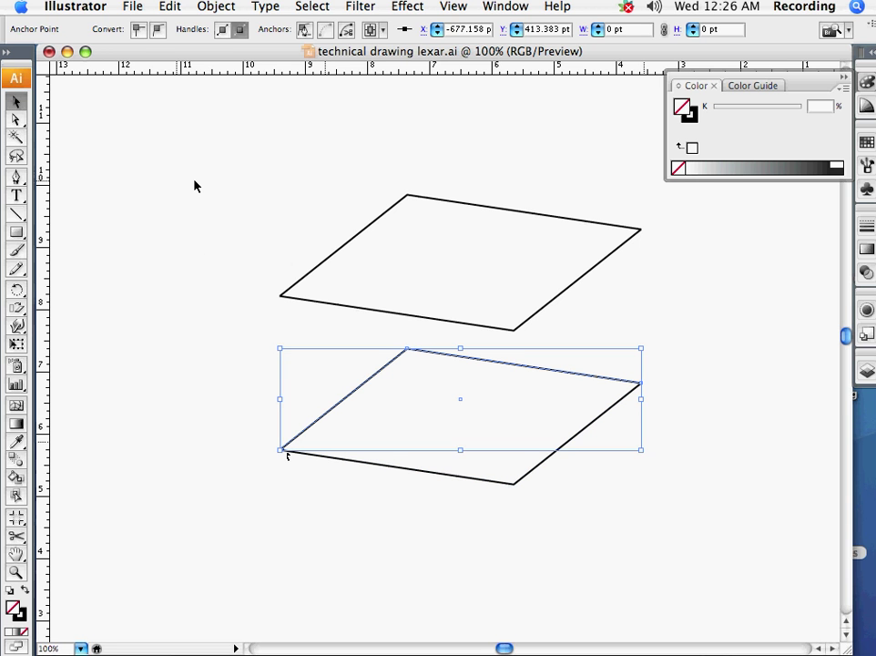
pyautogui.click(244, 344)
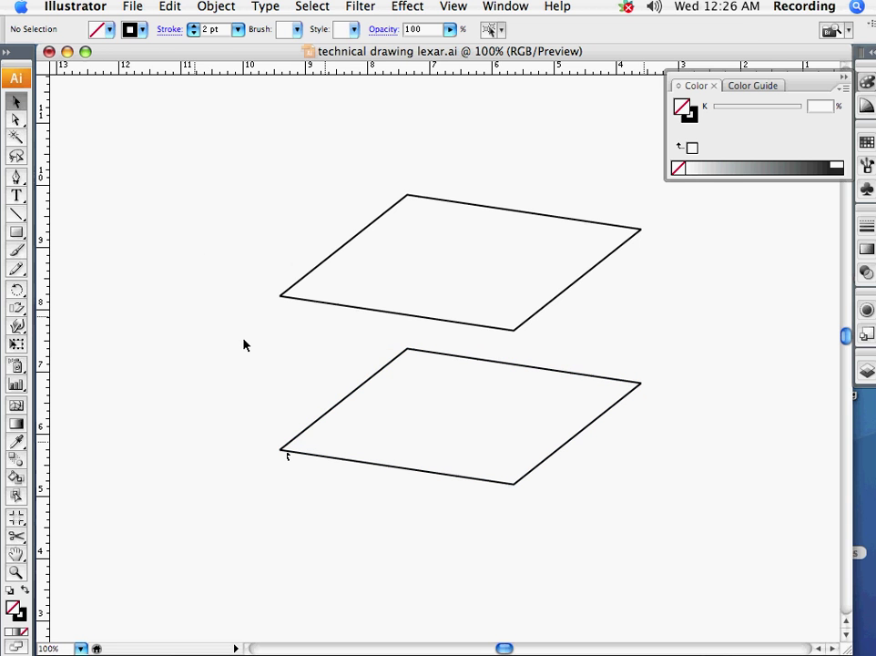
pyautogui.click(527, 370)
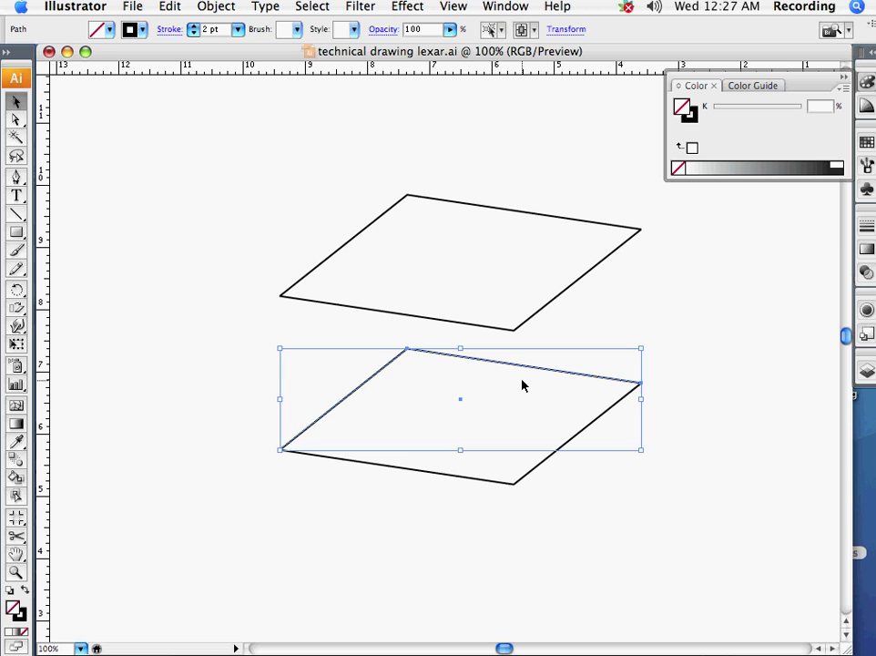
pyautogui.press('Delete')
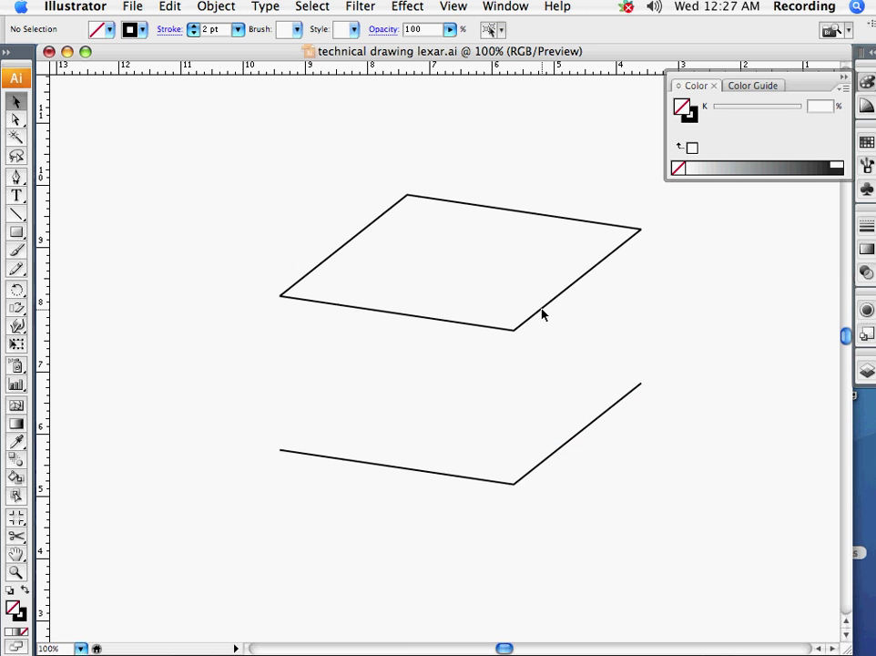
pyautogui.click(542, 314)
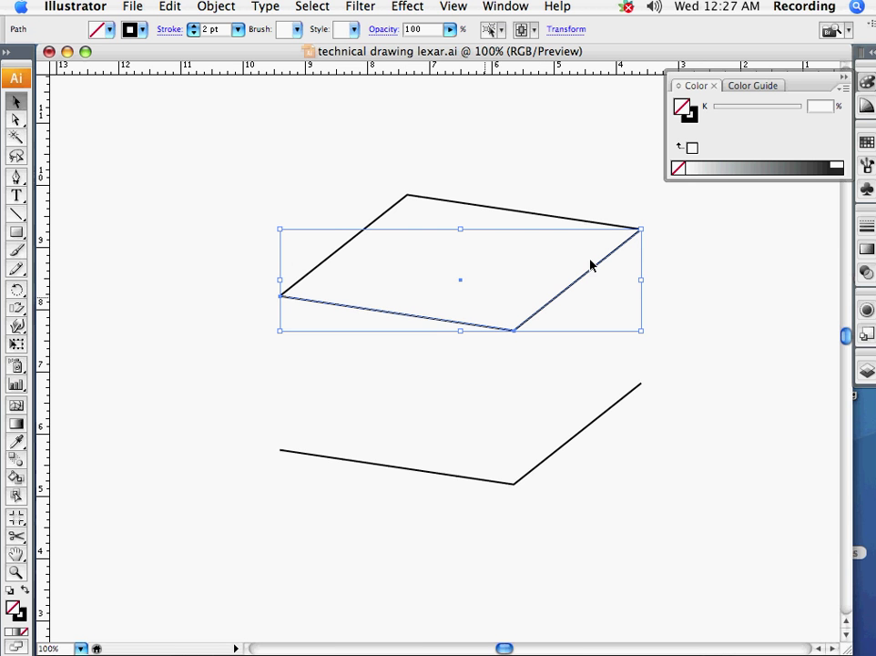
# Hide the upper shape's selected bottom and right edges.
pyautogui.click(216, 6)
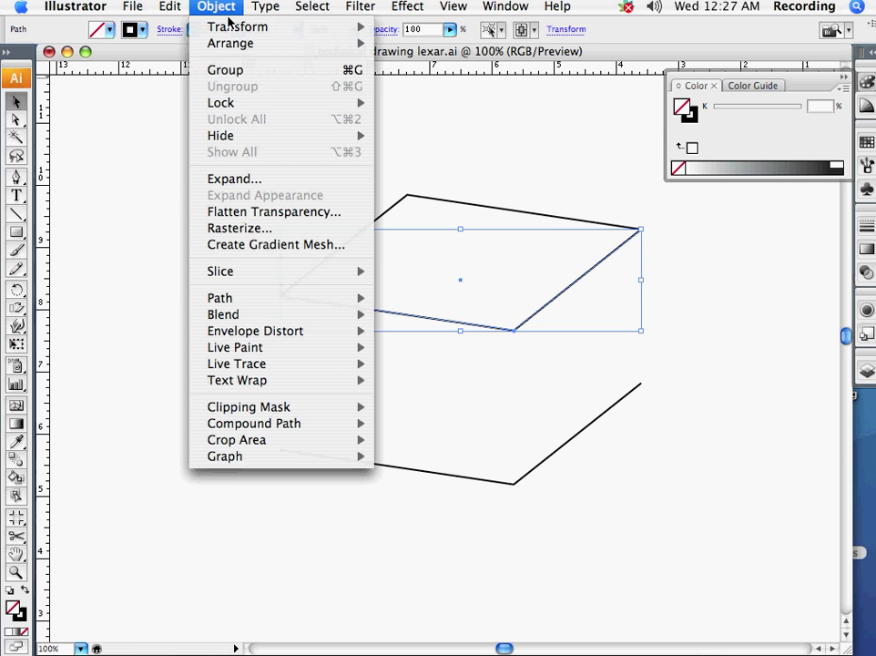
pyautogui.moveTo(334, 143)
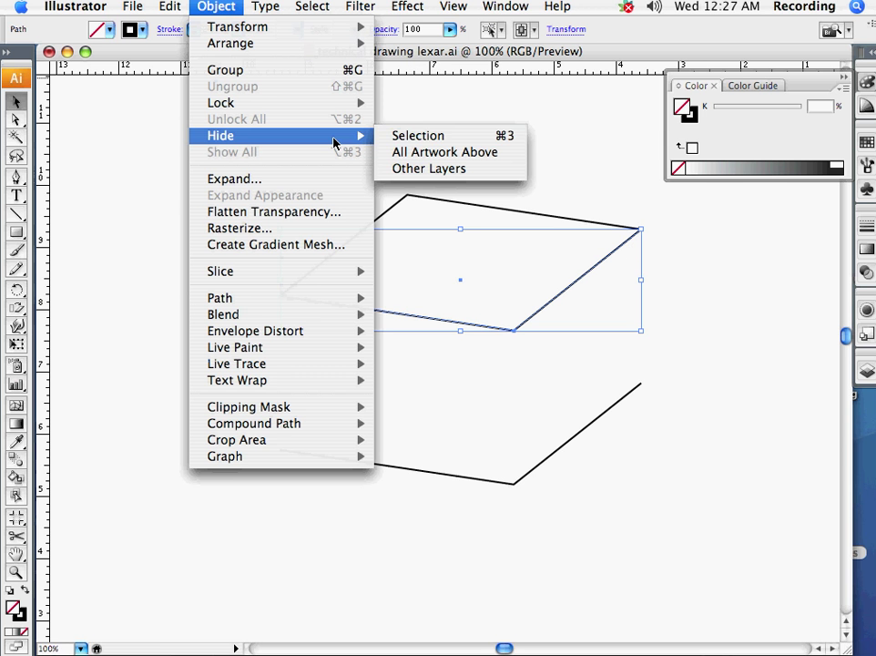
pyautogui.click(409, 137)
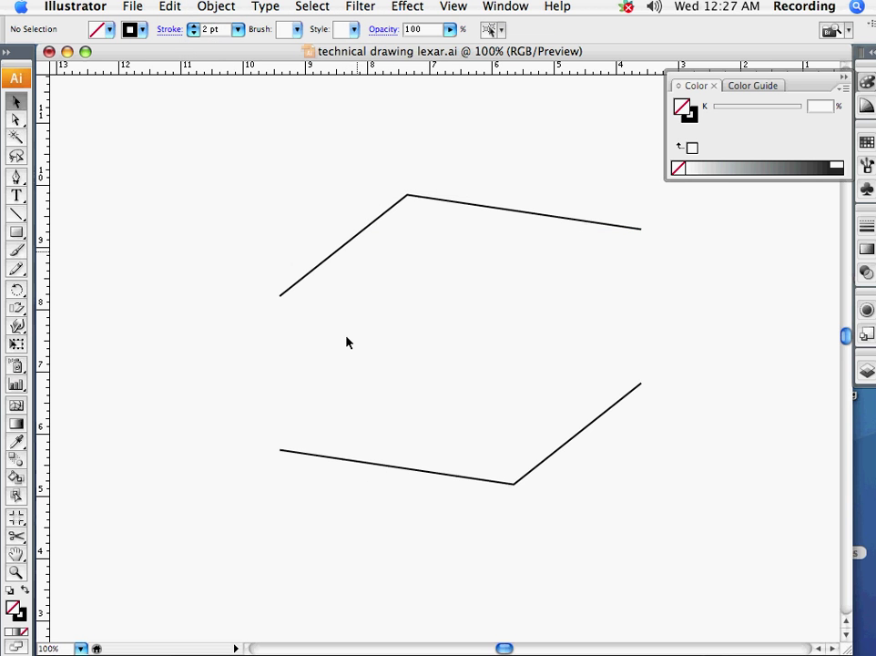
# Join the left endpoints and then the right endpoints to close the hexagonal outline.
pyautogui.click(16, 120)
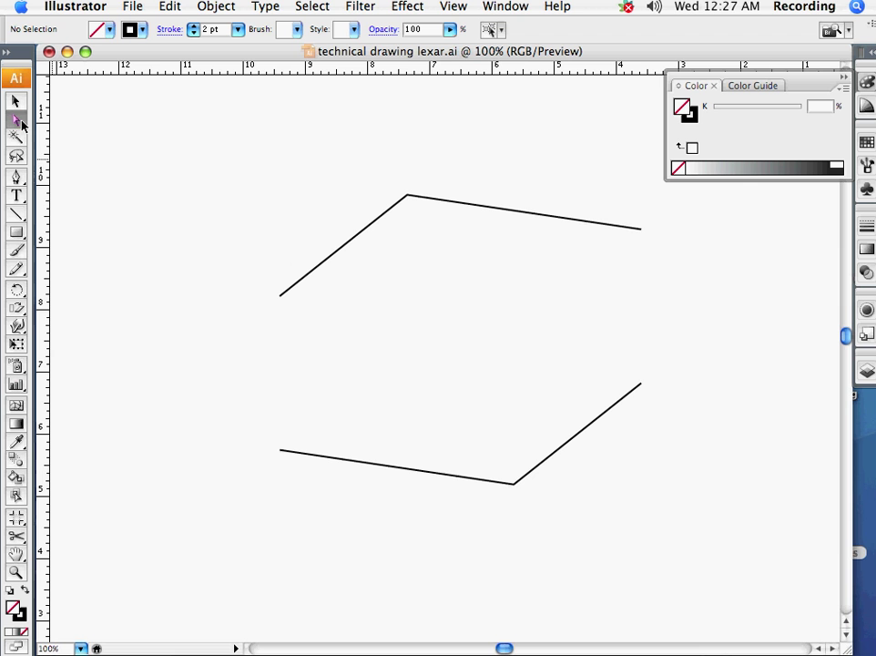
pyautogui.moveTo(245, 270); pyautogui.dragTo(287, 477)
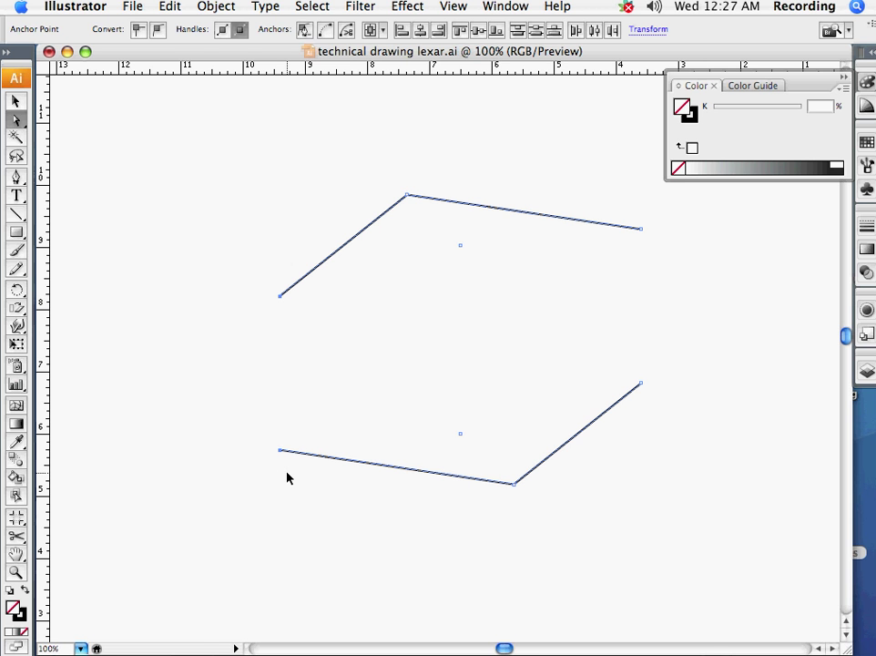
pyautogui.press('super+j')
pyautogui.press('super+j')
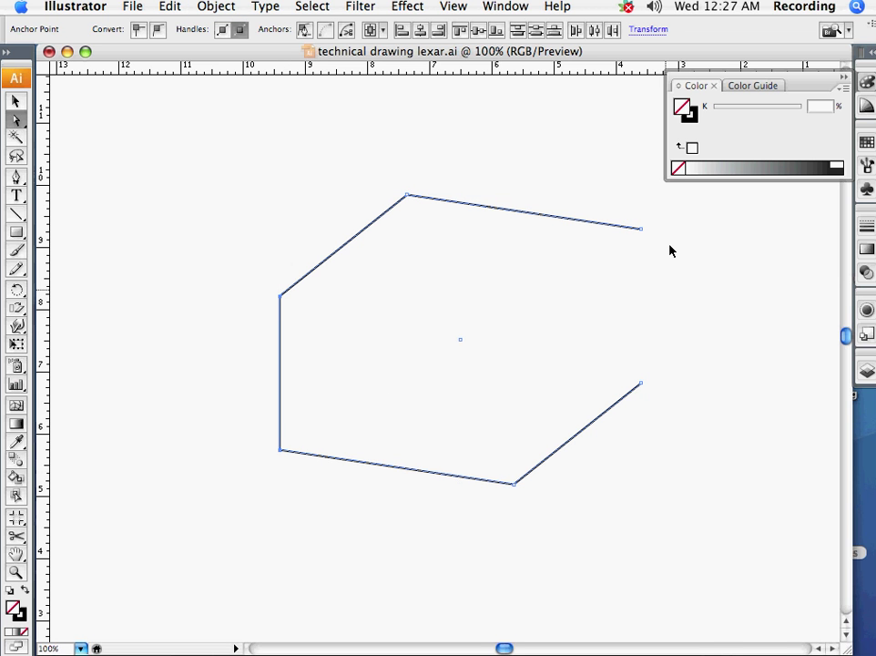
pyautogui.moveTo(666, 220); pyautogui.dragTo(635, 420)
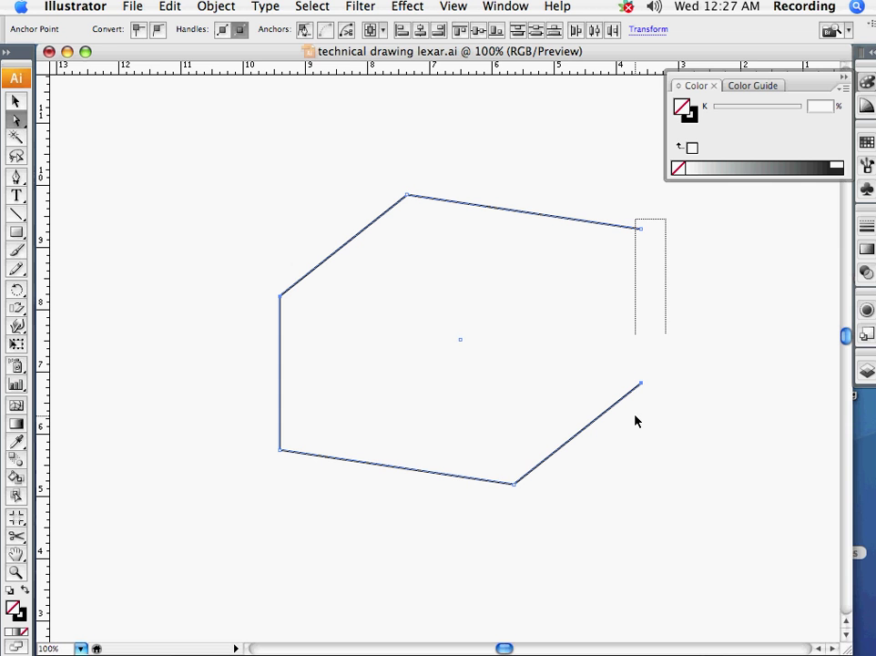
pyautogui.press('super+j')
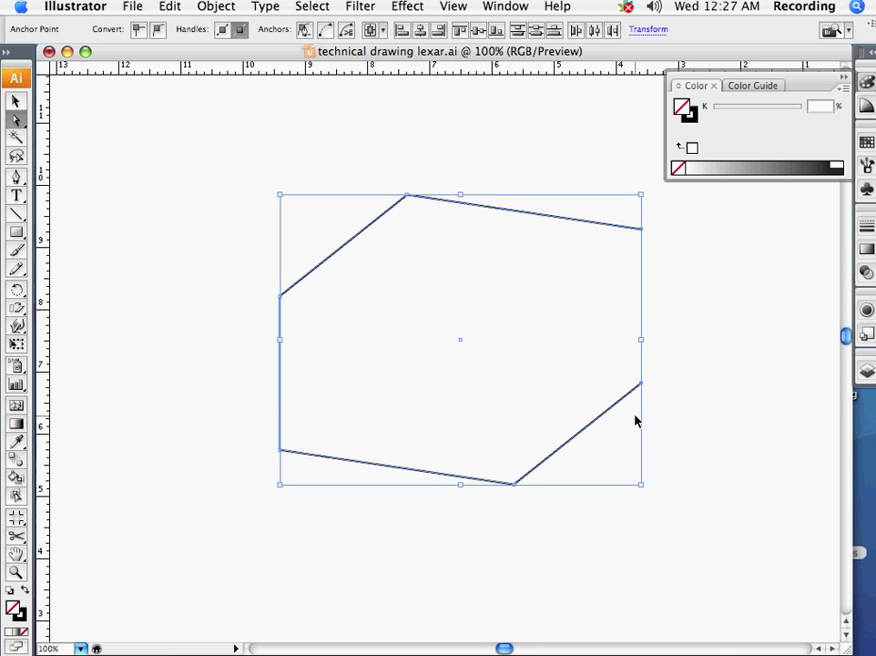
pyautogui.click(347, 516)
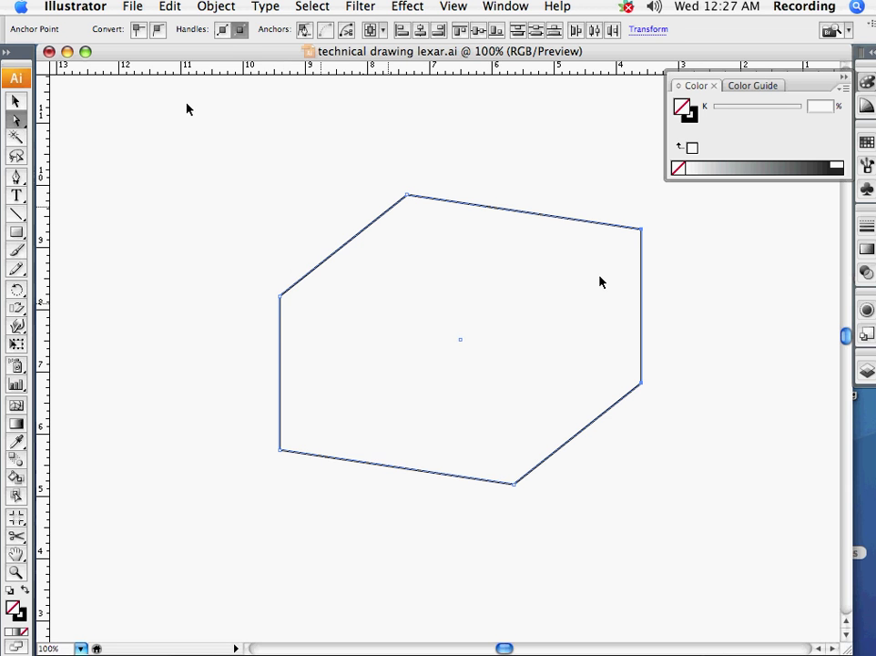
# Show all hidden edges and draw the vertical front edge down to the bottom corner.
pyautogui.click(214, 7)
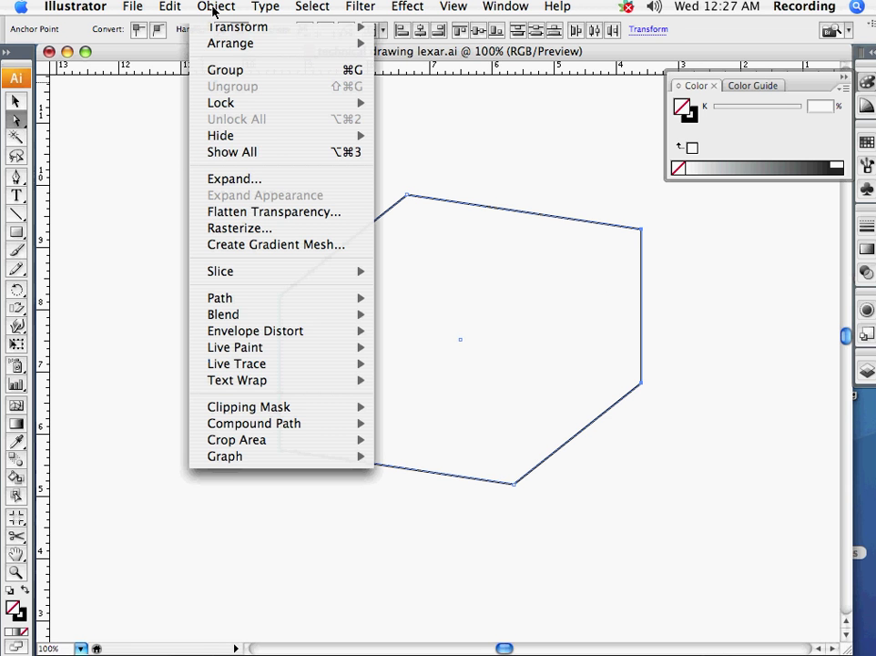
pyautogui.click(225, 151)
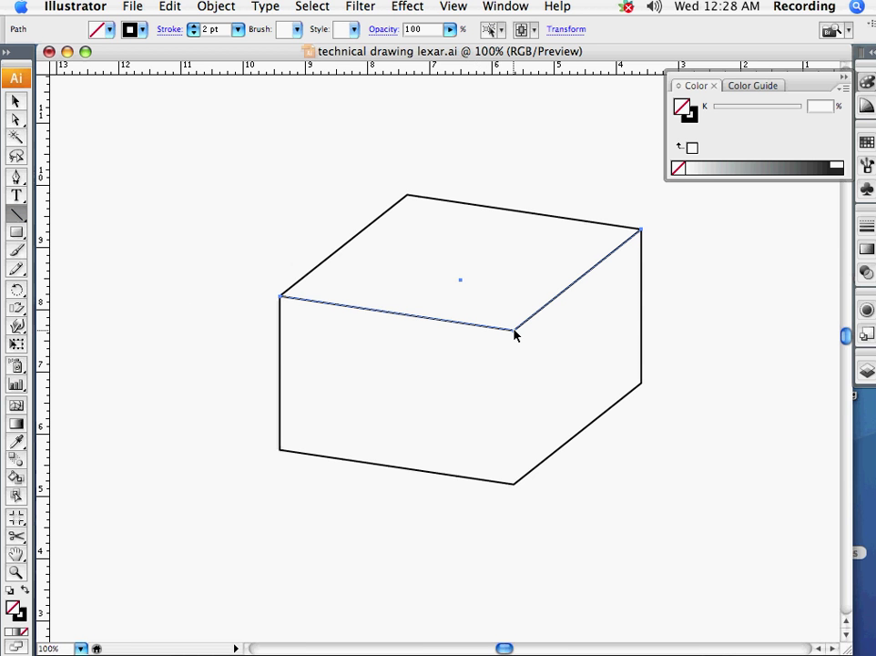
pyautogui.moveTo(514, 330); pyautogui.dragTo(515, 483)
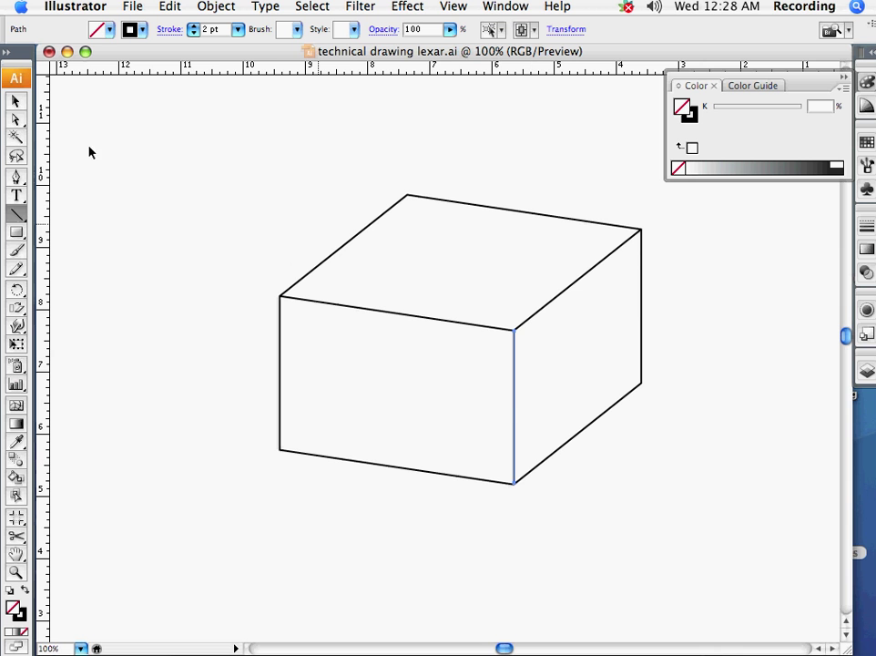
# Select the cube's outer hexagonal outline.
pyautogui.click(16, 101)
pyautogui.click(266, 320)
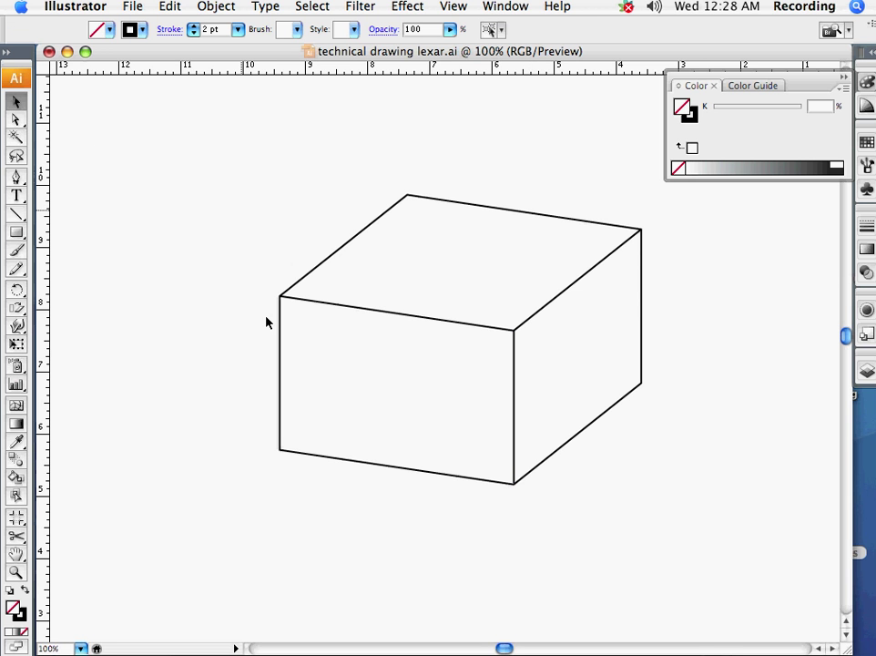
pyautogui.click(340, 248)
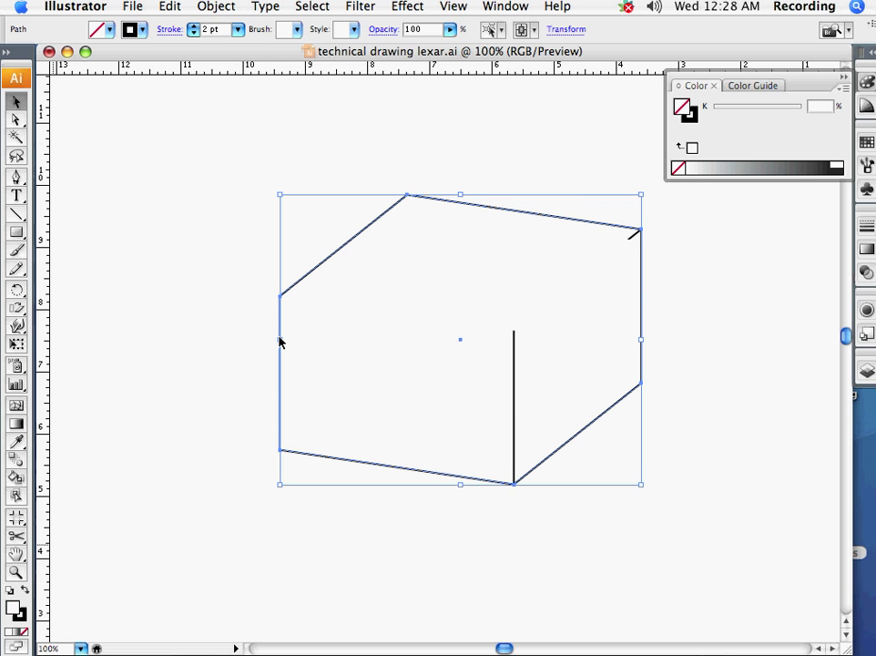
# Give the outline a white fill and black stroke and send it to the back.
pyautogui.press('d')
pyautogui.click(216, 6)
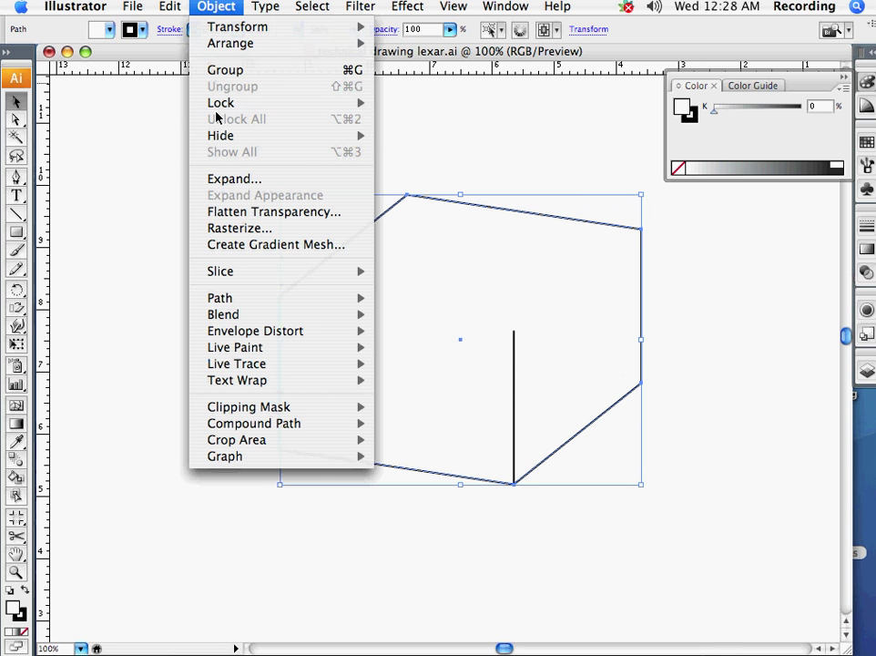
pyautogui.moveTo(250, 43)
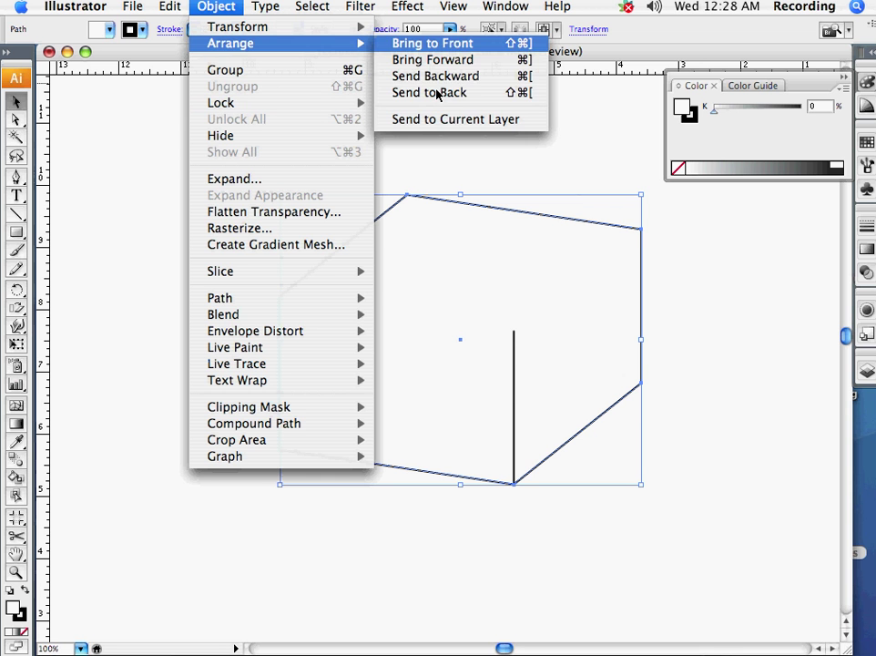
pyautogui.click(438, 95)
pyautogui.click(216, 239)
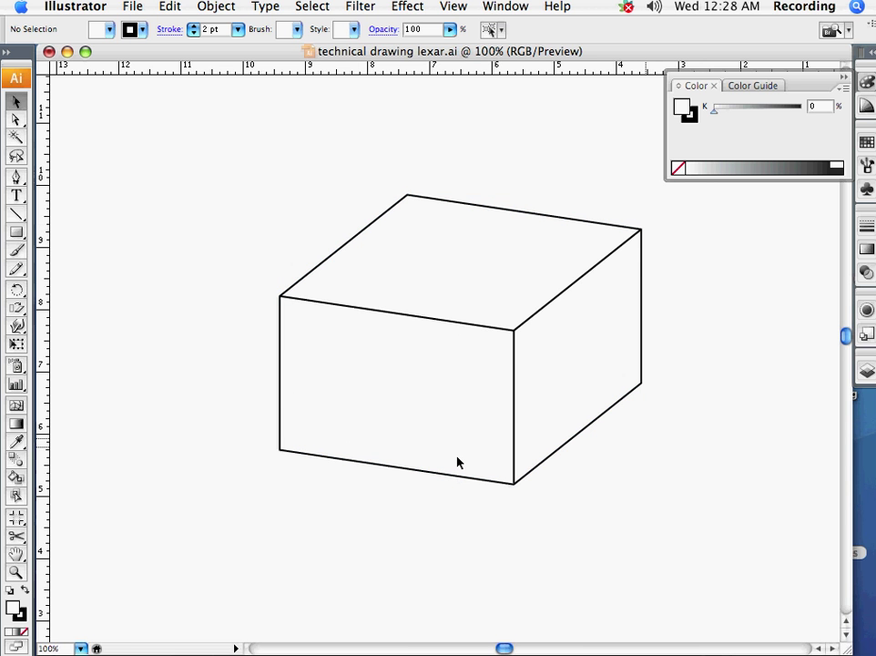
pyautogui.click(407, 471)
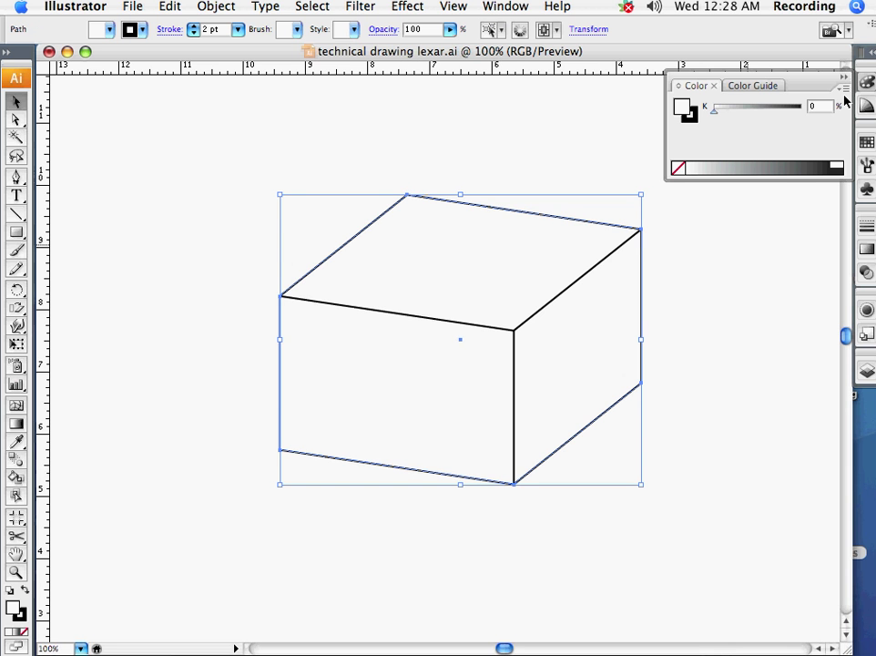
pyautogui.click(740, 111)
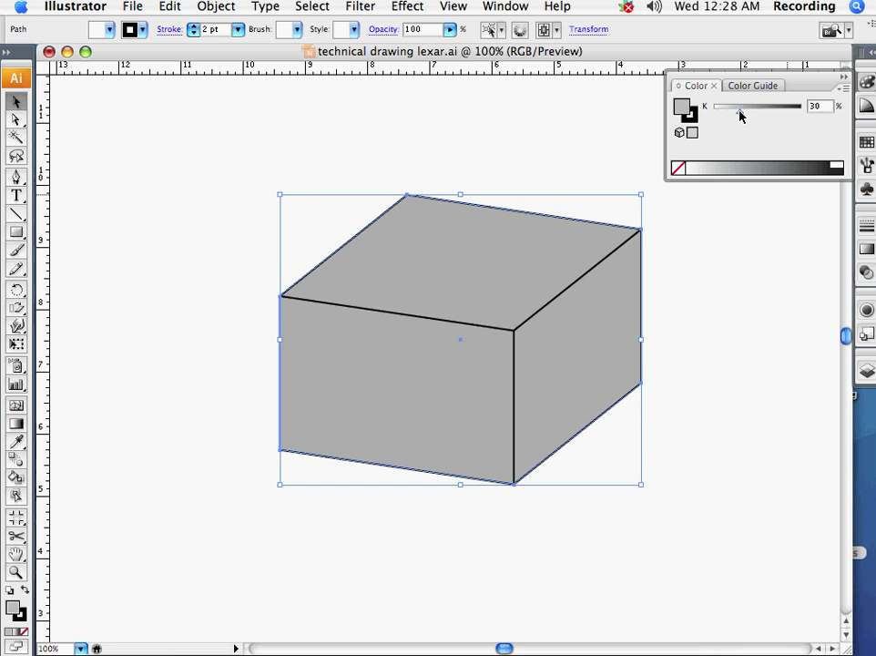
pyautogui.moveTo(739, 110); pyautogui.dragTo(707, 109)
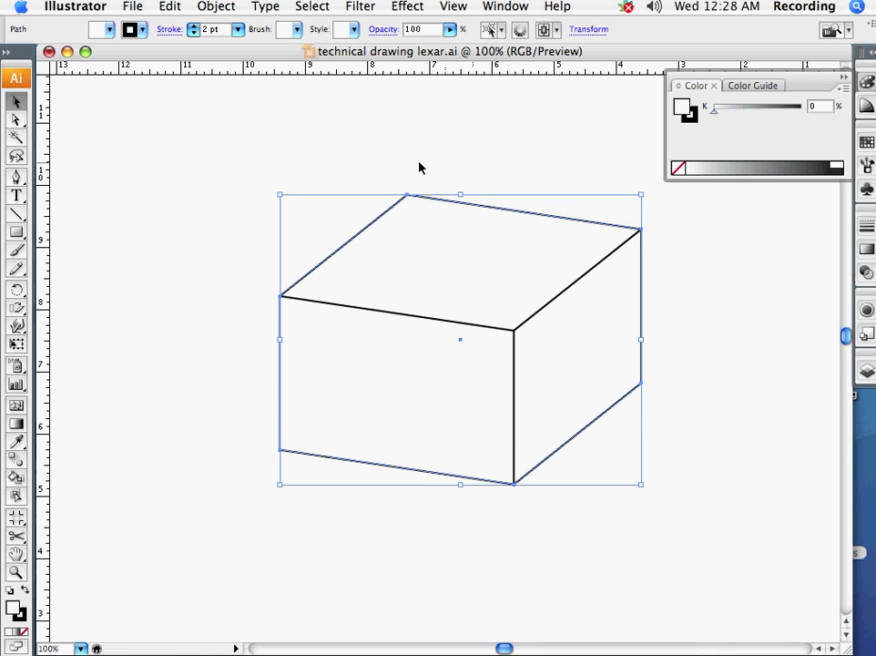
pyautogui.click(419, 168)
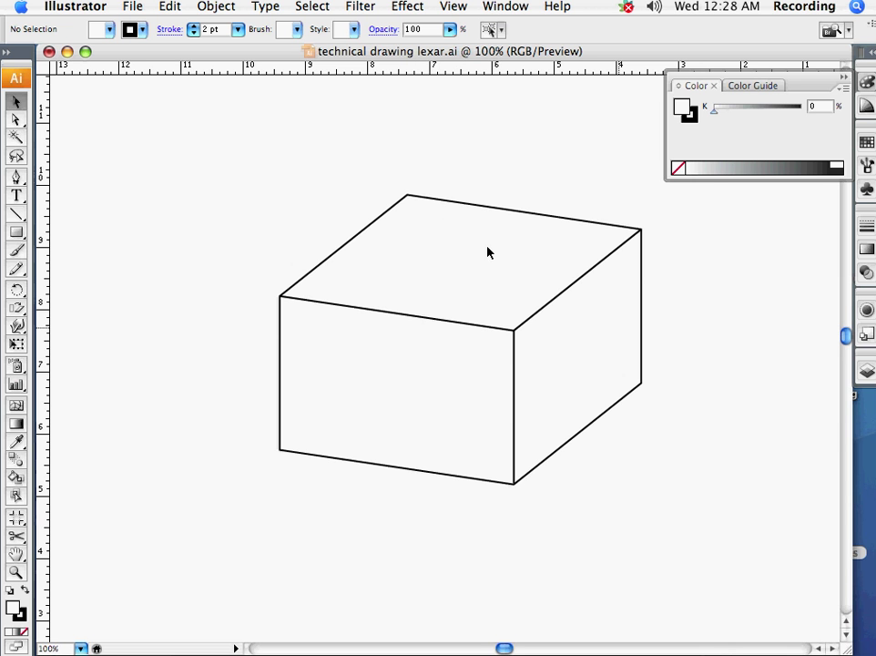
pyautogui.click(408, 316)
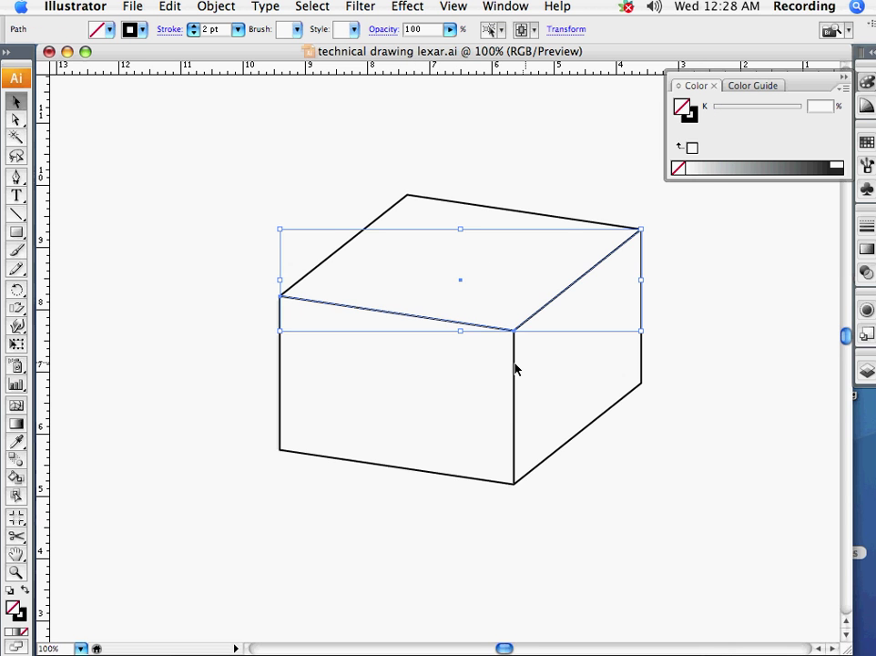
pyautogui.click(514, 370)
pyautogui.click(287, 165)
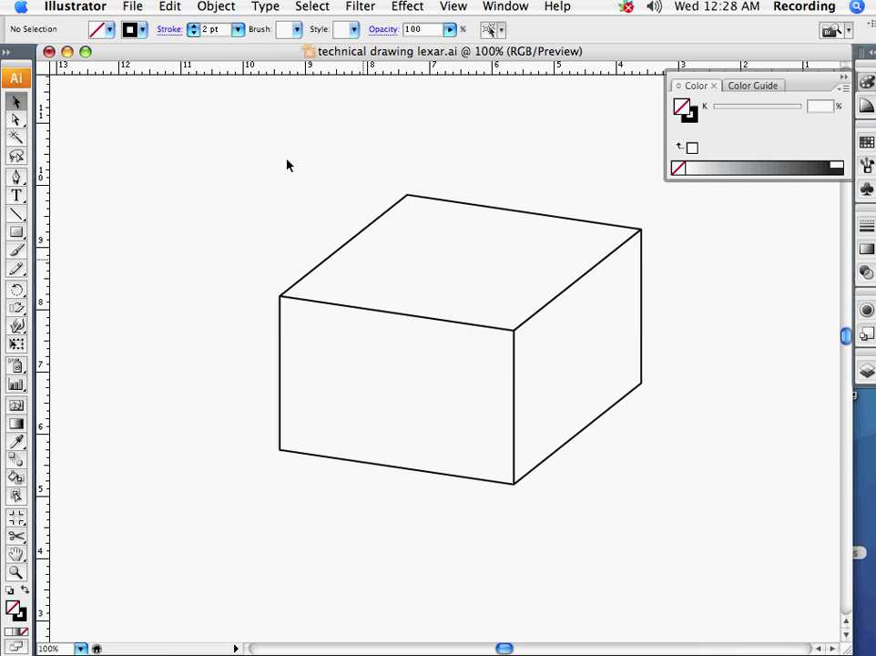
# Zoom out to 66.67% and Option-drag a copy of the whole cube to the left.
pyautogui.moveTo(641, 405); pyautogui.dragTo(287, 161)
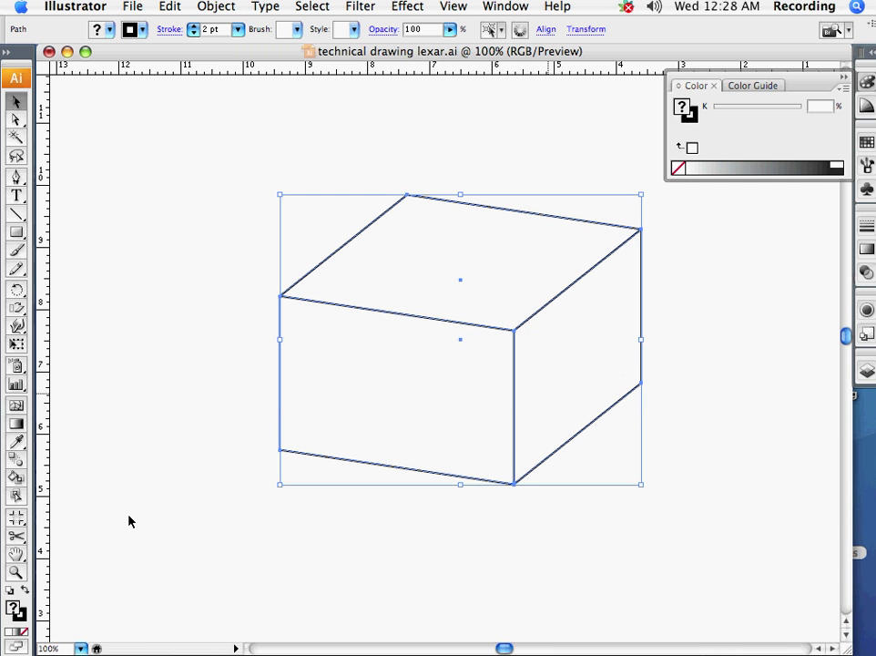
pyautogui.click(15, 572)
pyautogui.keyDown('alt'); pyautogui.click(397, 393); pyautogui.keyUp('alt')
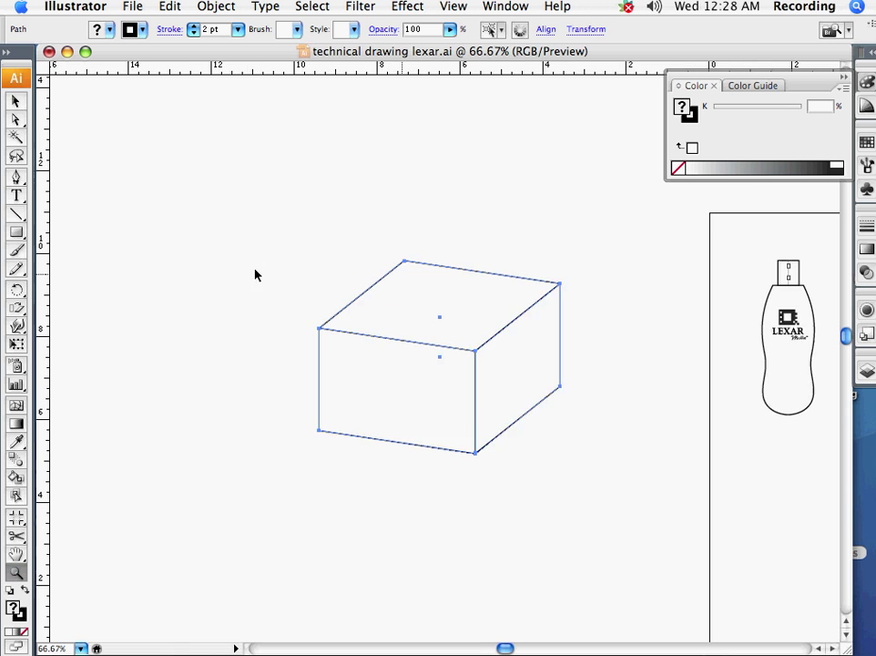
pyautogui.hscroll(-4, 255, 274)
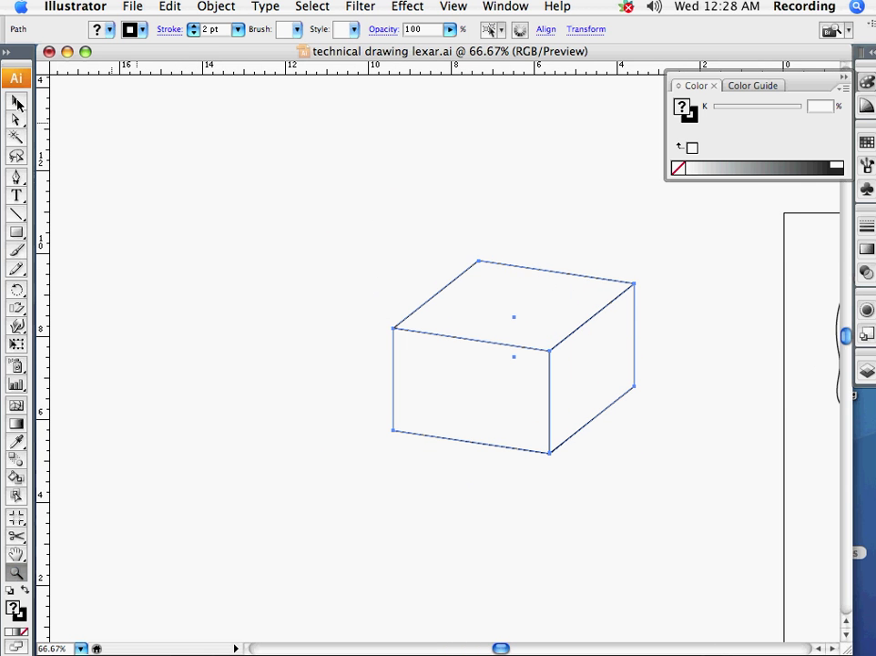
pyautogui.press('v')
pyautogui.moveTo(356, 200); pyautogui.dragTo(676, 471)
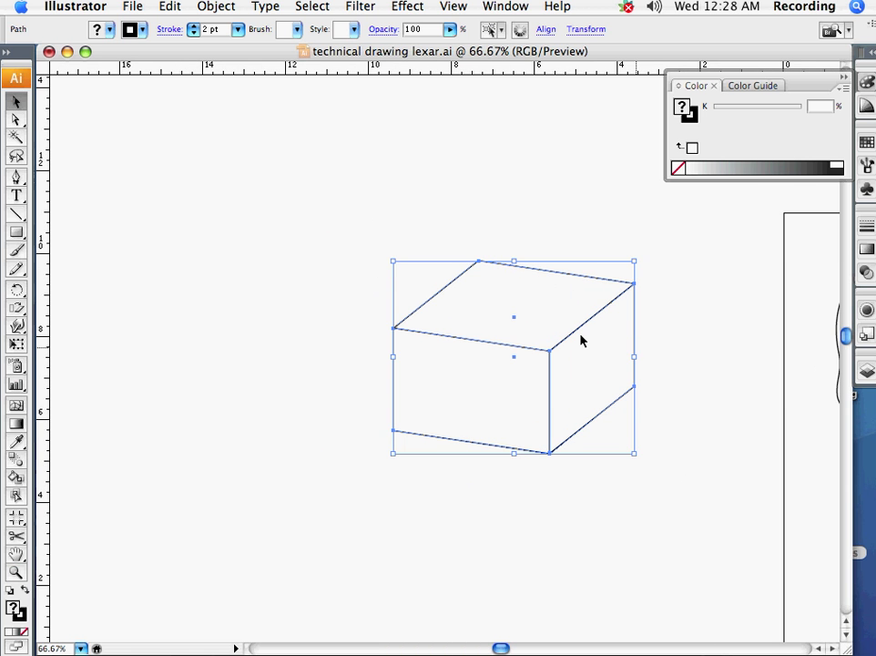
pyautogui.moveTo(577, 334); pyautogui.dragTo(288, 329)
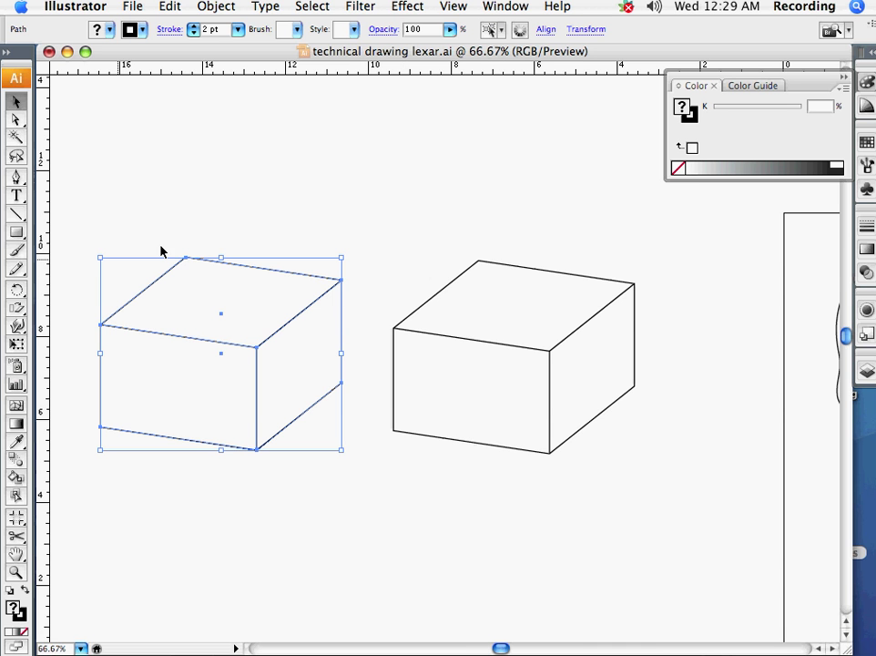
pyautogui.click(255, 221)
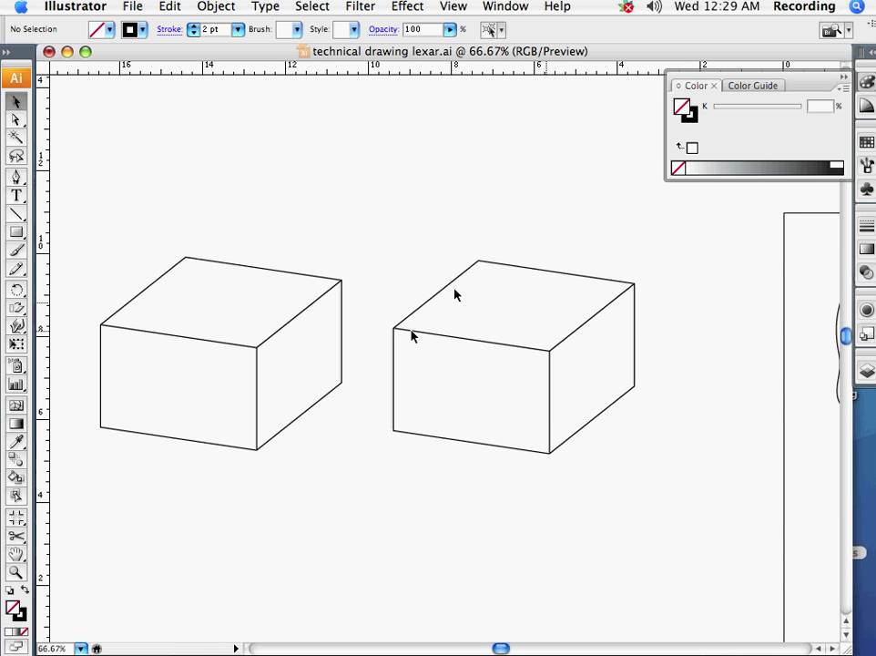
# Scale down the left cube, stack it on the larger cube, then select it.
pyautogui.moveTo(116, 225); pyautogui.dragTo(380, 293)
pyautogui.moveTo(420, 133); pyautogui.dragTo(393, 153)
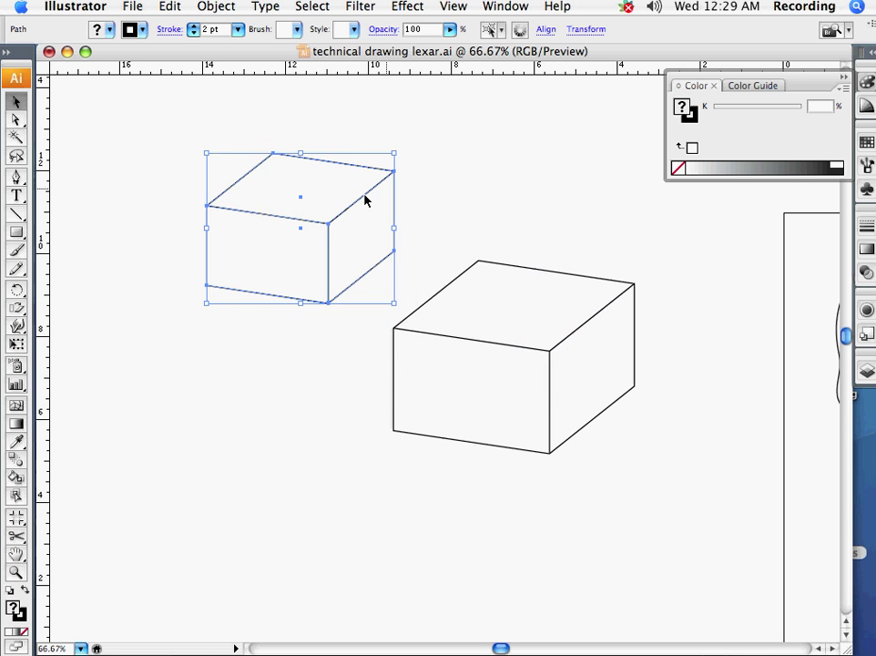
pyautogui.moveTo(365, 200); pyautogui.dragTo(574, 235)
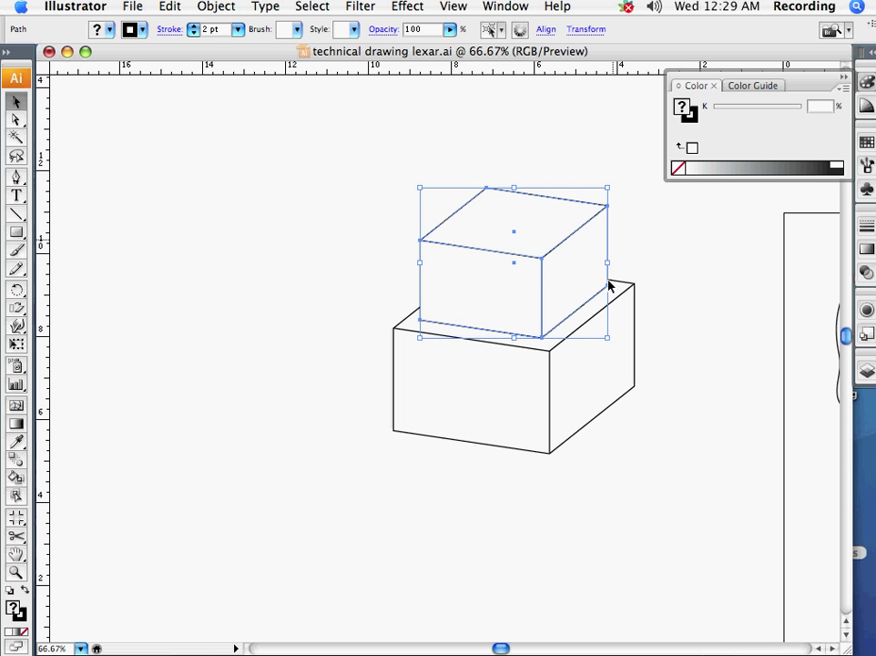
pyautogui.click(664, 373)
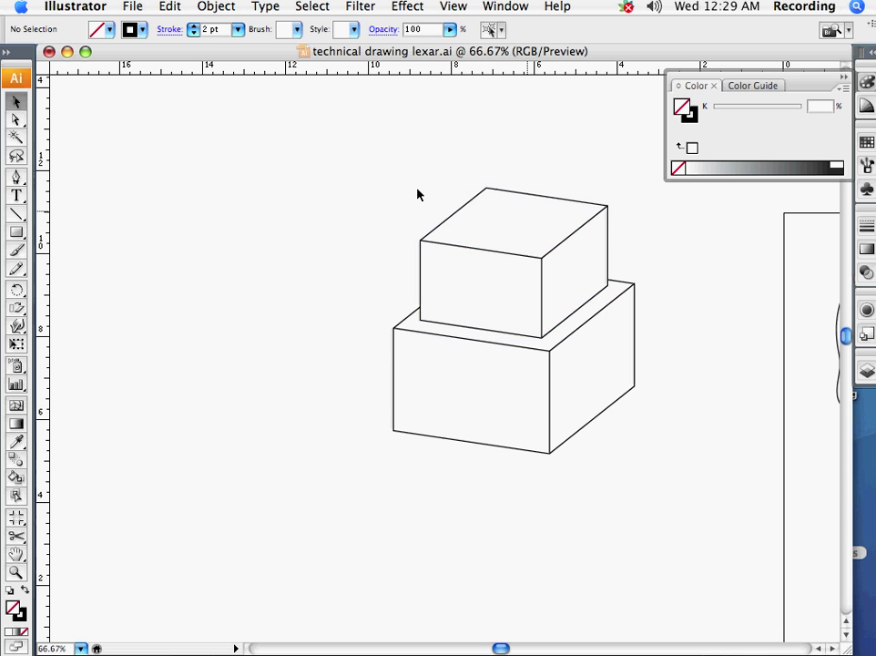
pyautogui.moveTo(428, 192); pyautogui.dragTo(270, 215)
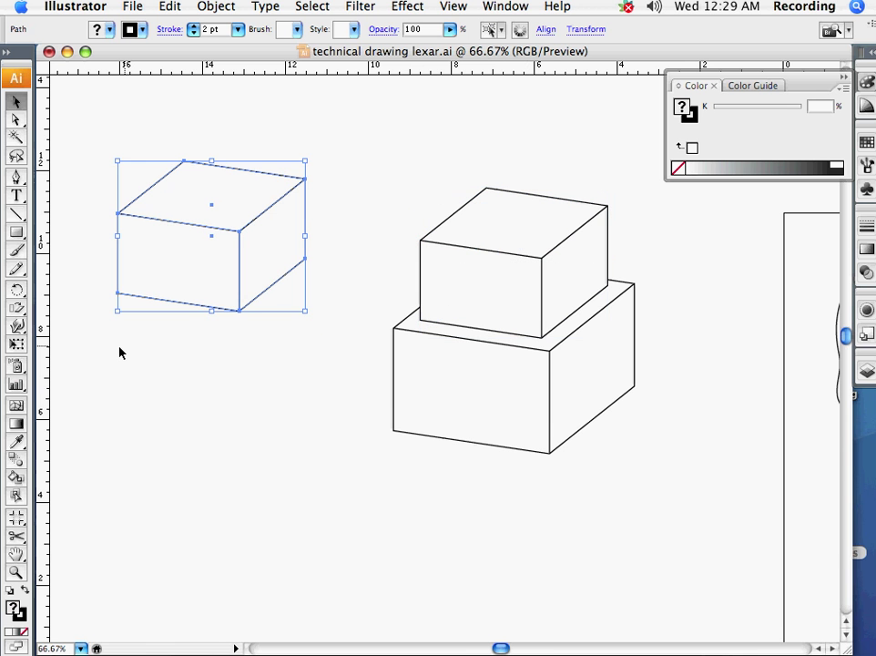
# Select the copied cube's bottom anchors to stretch it into a tall box.
pyautogui.click(114, 357)
pyautogui.press('a')
pyautogui.moveTo(105, 367); pyautogui.dragTo(324, 489)
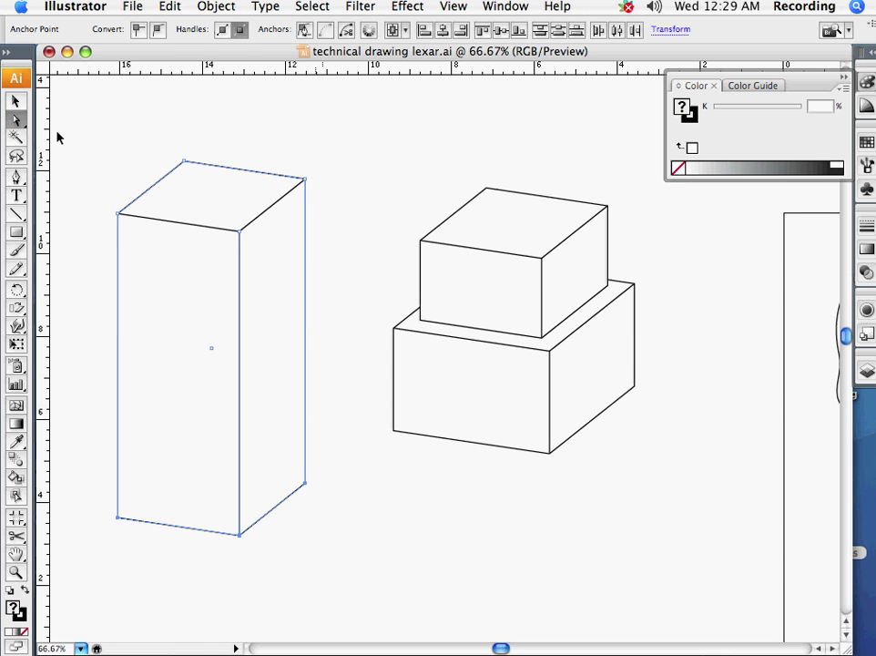
# Shrink the tall box and move it onto the top cube.
pyautogui.click(15, 101)
pyautogui.moveTo(83, 117); pyautogui.dragTo(334, 299)
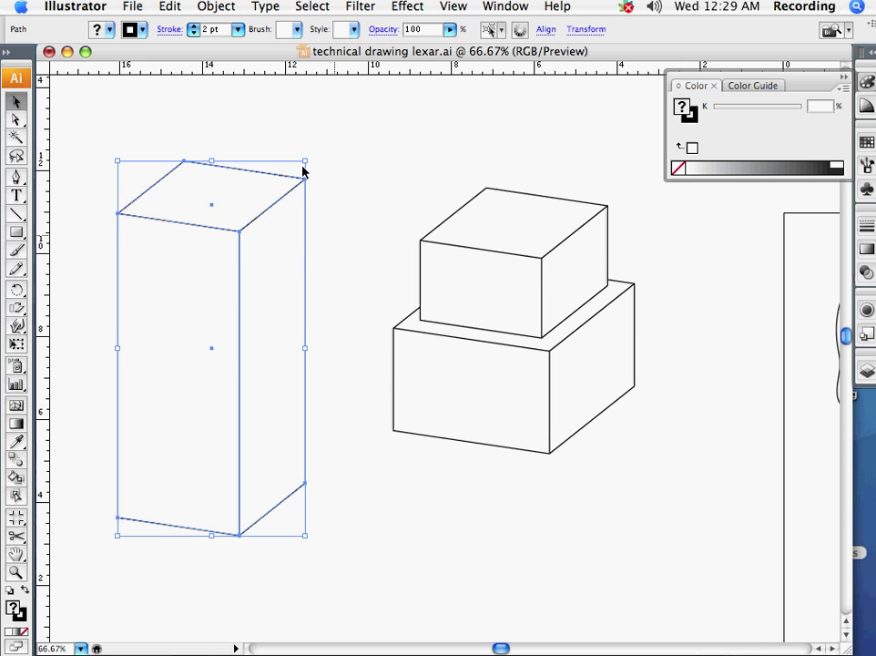
pyautogui.moveTo(305, 161); pyautogui.dragTo(239, 293)
pyautogui.moveTo(225, 342); pyautogui.dragTo(526, 171)
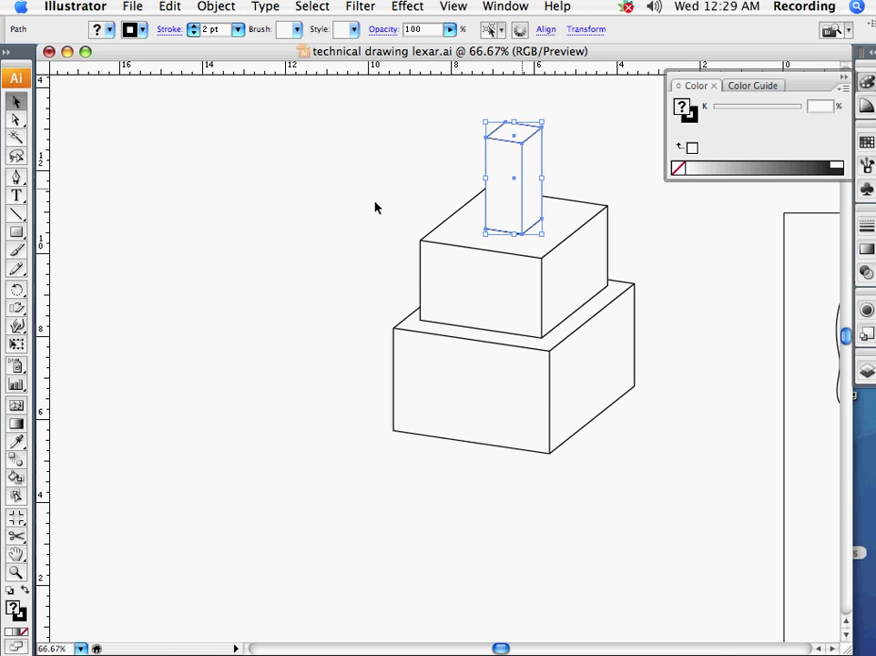
pyautogui.click(465, 297)
# Nudge the tall box so it sits exactly on the upper cube.
pyautogui.scroll(1, 516, 227)
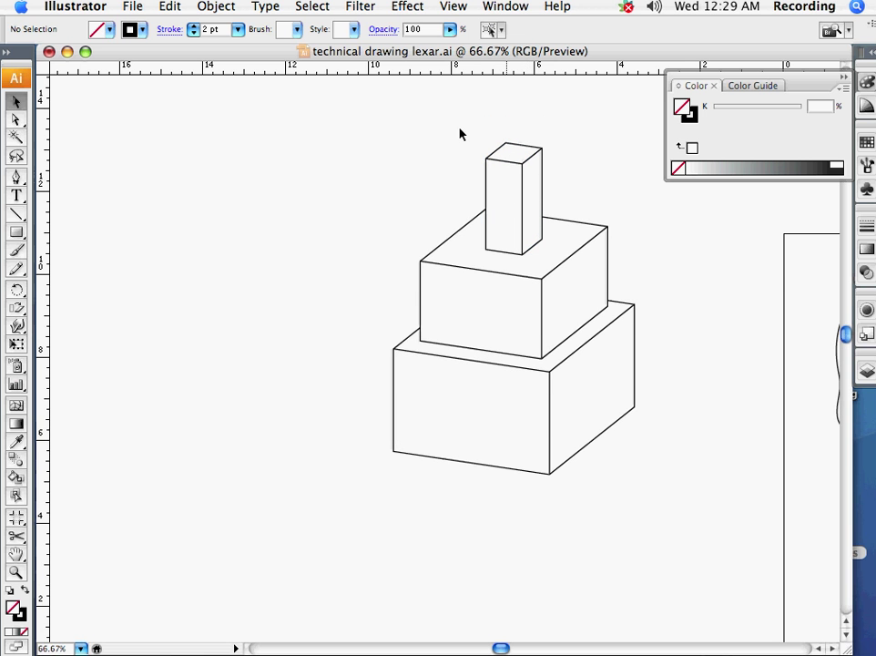
pyautogui.moveTo(462, 132)
pyautogui.mouseDown()
pyautogui.moveTo(564, 176)
pyautogui.moveTo(570, 213)
pyautogui.moveTo(551, 168)
pyautogui.mouseUp()
pyautogui.scroll(2, 546, 191)
pyautogui.moveTo(517, 219); pyautogui.dragTo(518, 196)
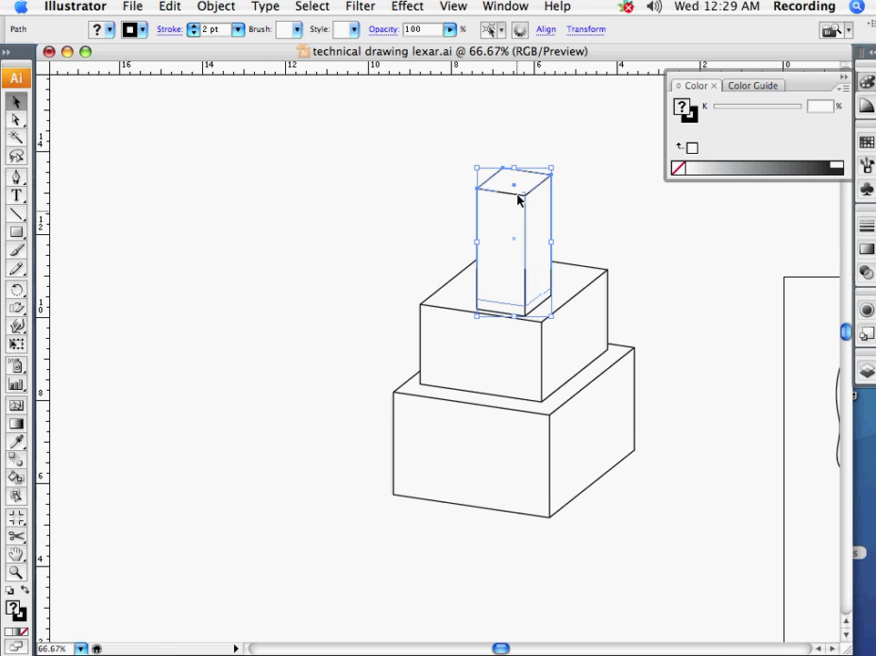
pyautogui.click(420, 416)
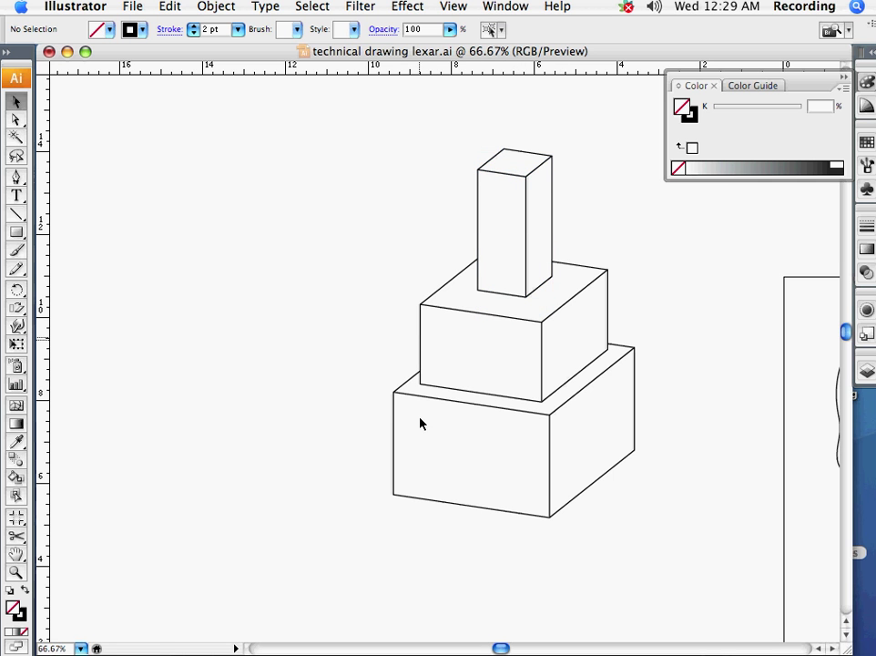
# Draw a rectangle inside the bottom box's front face.
pyautogui.press('m')
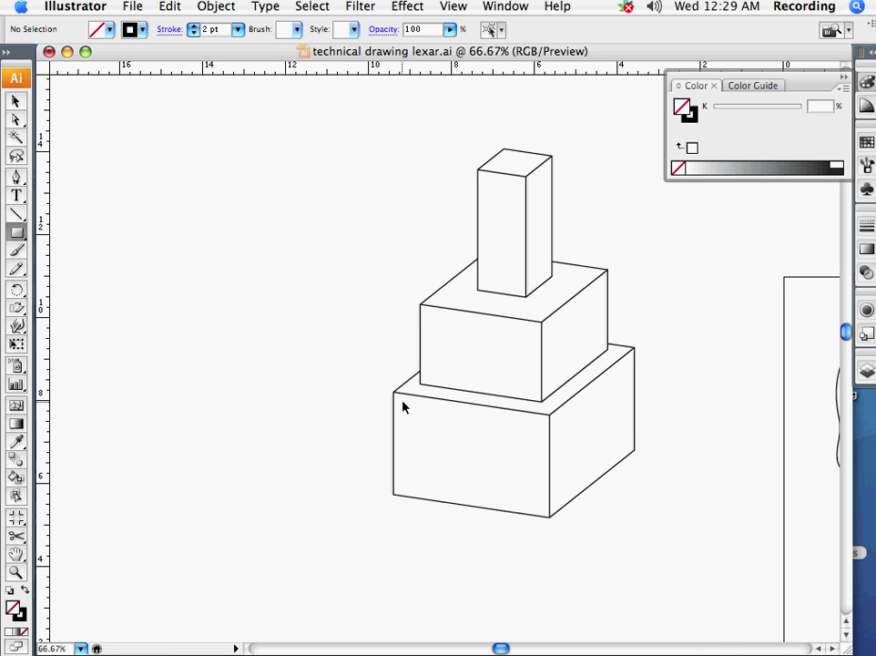
pyautogui.moveTo(402, 402); pyautogui.dragTo(543, 493)
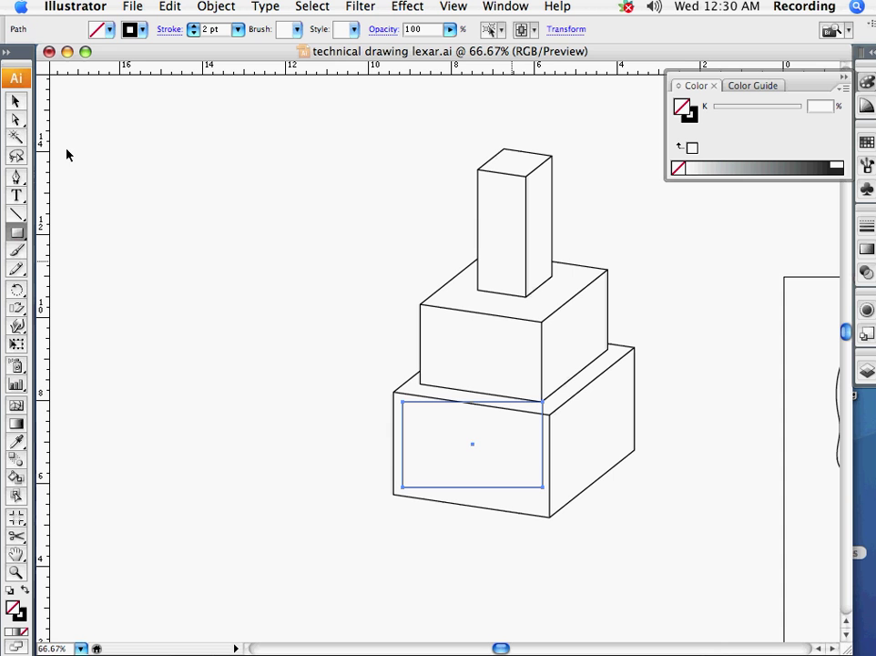
pyautogui.press('a')
pyautogui.click(288, 302)
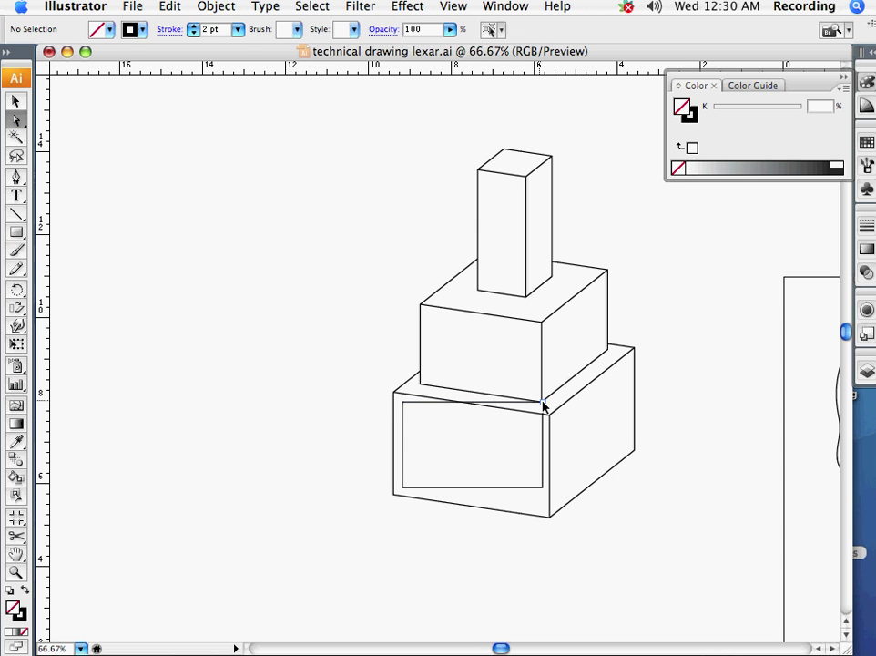
# Lower the rectangle's two right-side corners so the panel follows the face's slope.
pyautogui.click(544, 403)
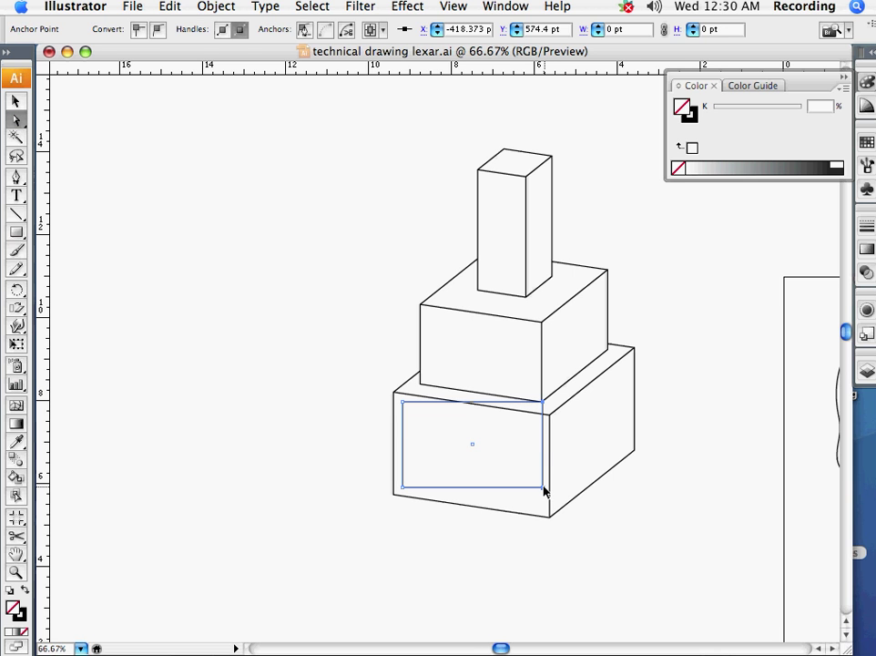
pyautogui.keyDown('shift'); pyautogui.click(544, 489); pyautogui.keyUp('shift')
pyautogui.moveTo(543, 496); pyautogui.dragTo(544, 511)
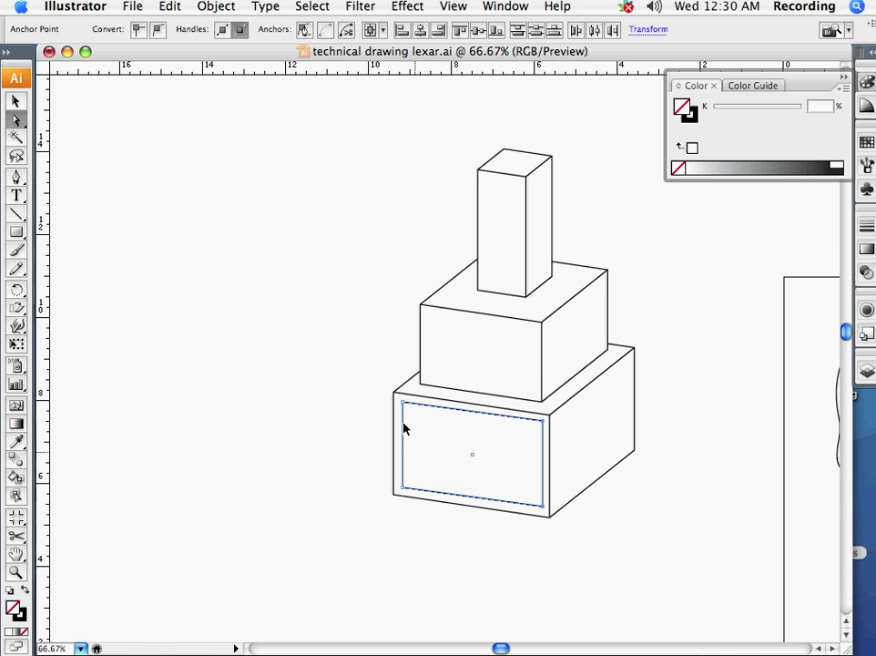
pyautogui.press('super+shift+a')
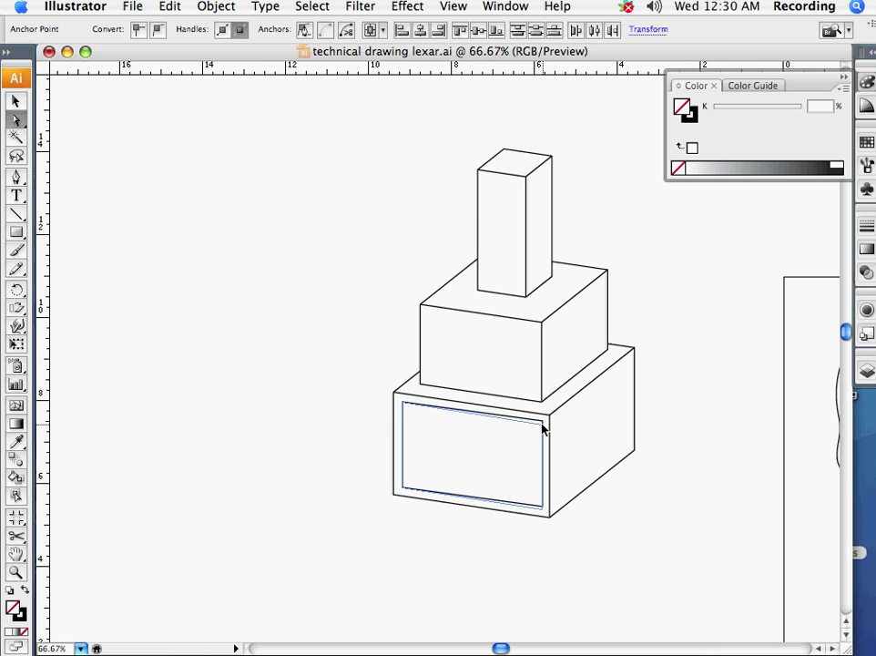
pyautogui.click(543, 429)
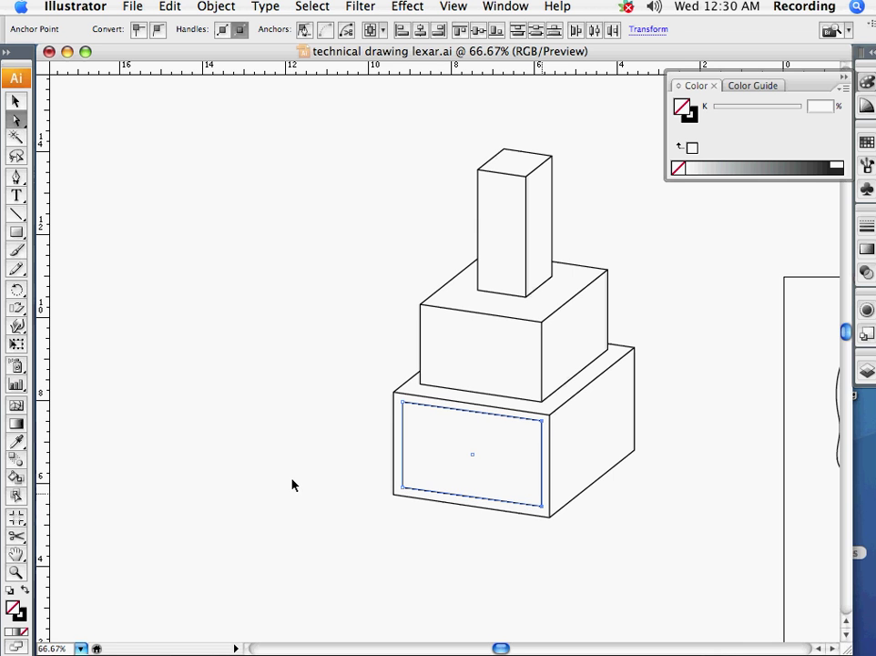
pyautogui.press('super+shift+a')
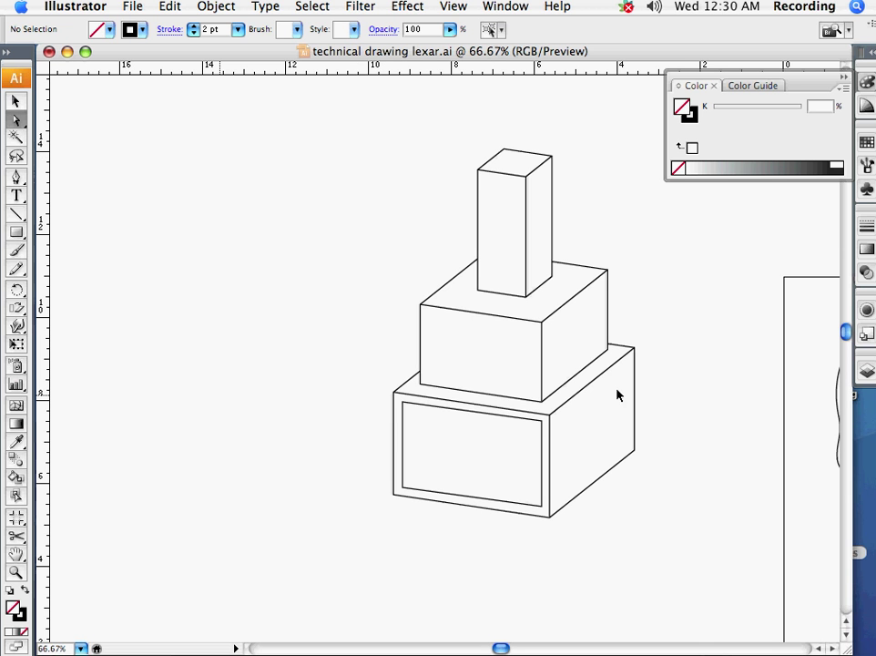
# Copy the box's top edge out to the left and delete its left segment, keeping only the diagonal.
pyautogui.moveTo(598, 385); pyautogui.dragTo(348, 390)
pyautogui.click(122, 385)
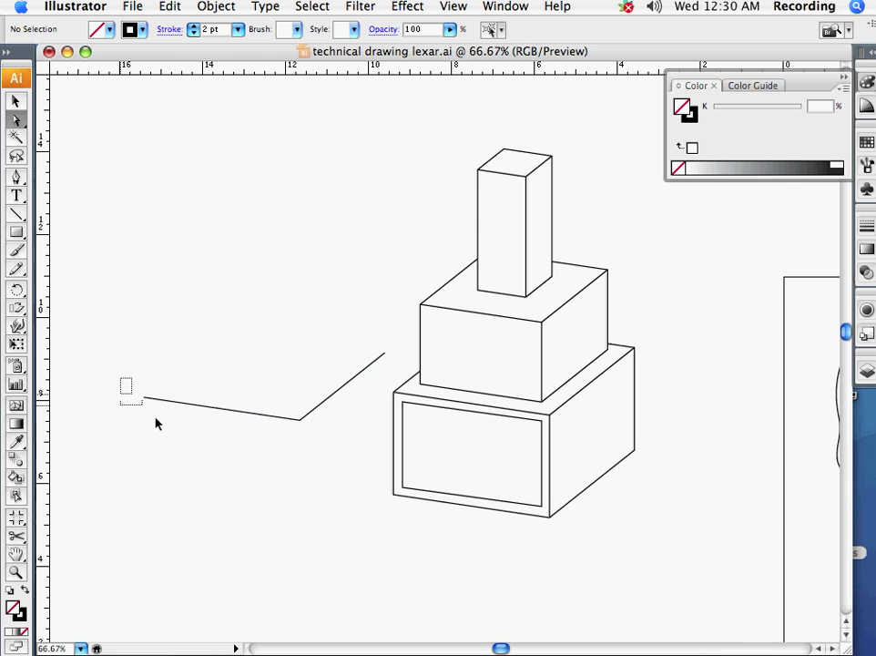
pyautogui.press('Delete')
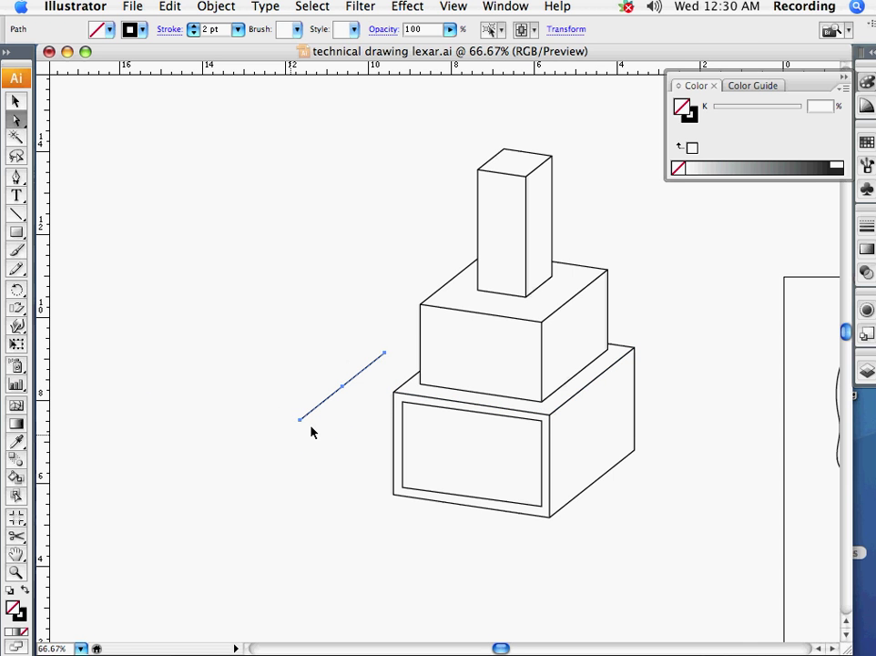
pyautogui.click(310, 429)
# Move the diagonal line into the inset front panel, starting from its lower-left corner.
pyautogui.click(332, 397)
pyautogui.moveTo(325, 405); pyautogui.dragTo(427, 469)
pyautogui.click(488, 428)
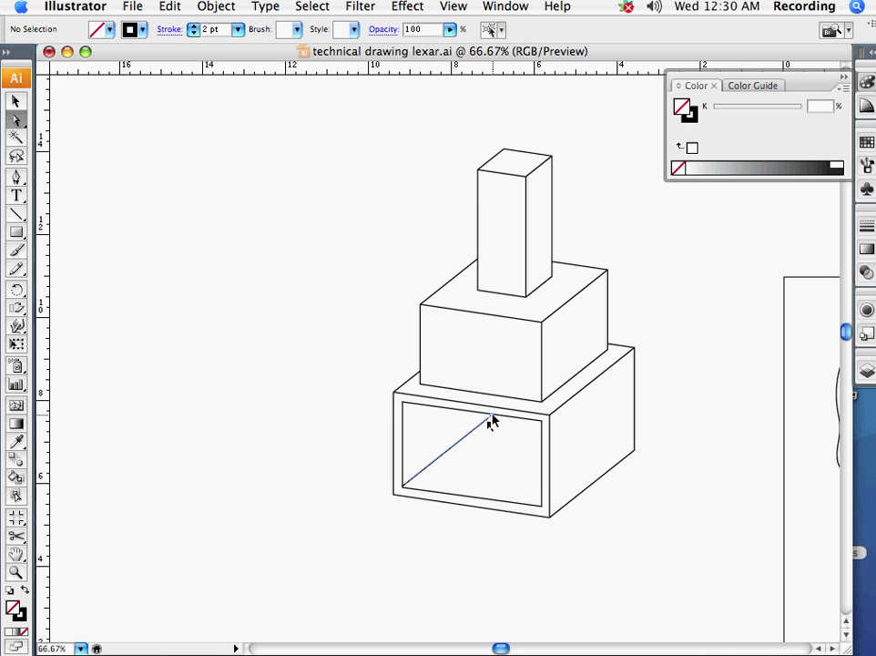
pyautogui.click(402, 483)
pyautogui.click(217, 540)
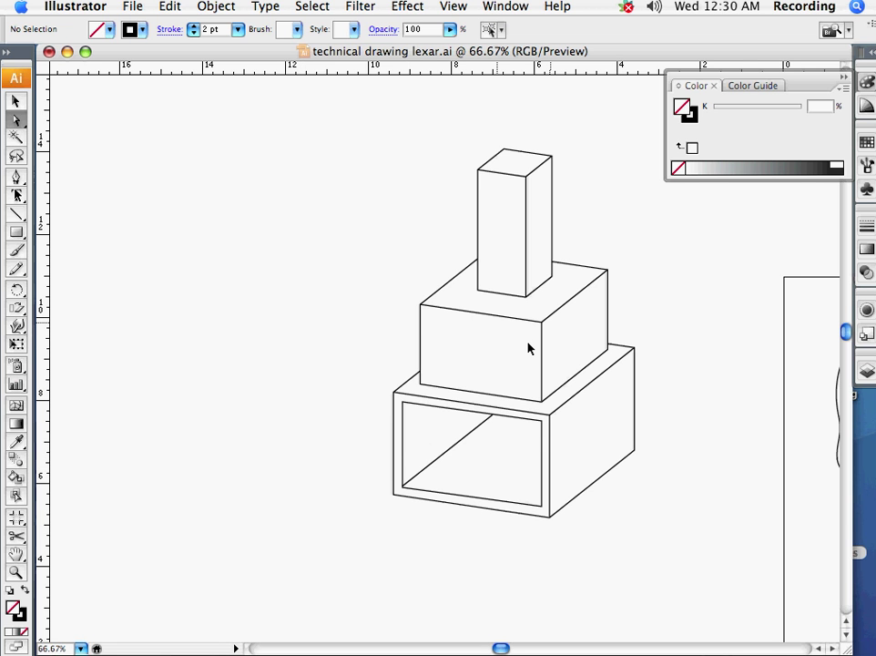
# Draw a wide flat ellipse left of the boxes, nudge it up-left, and place a copy directly above.
pyautogui.hscroll(-2, 163, 268)
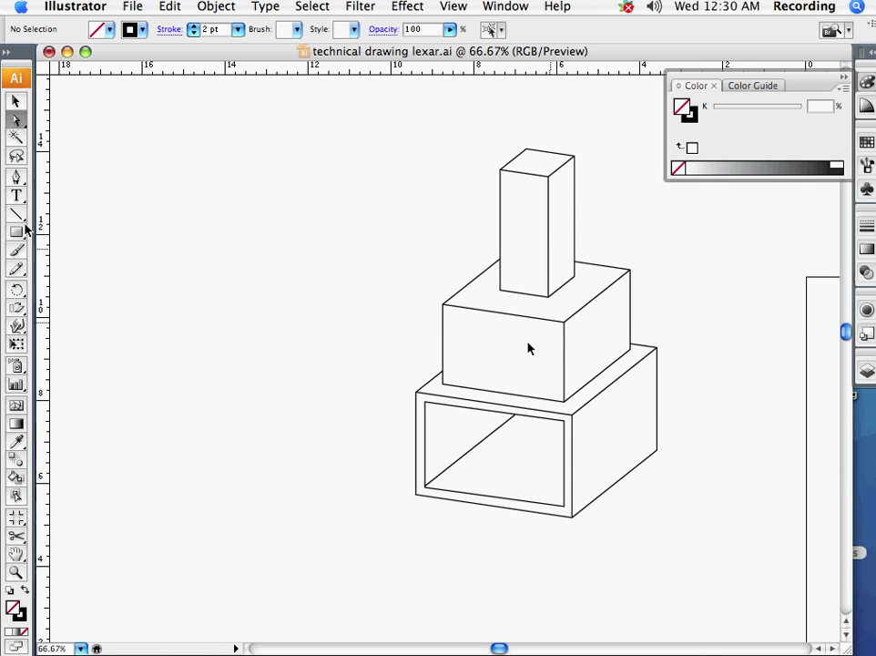
pyautogui.moveTo(17, 233); pyautogui.dragTo(89, 271)
pyautogui.moveTo(229, 386); pyautogui.dragTo(384, 436)
pyautogui.press('v')
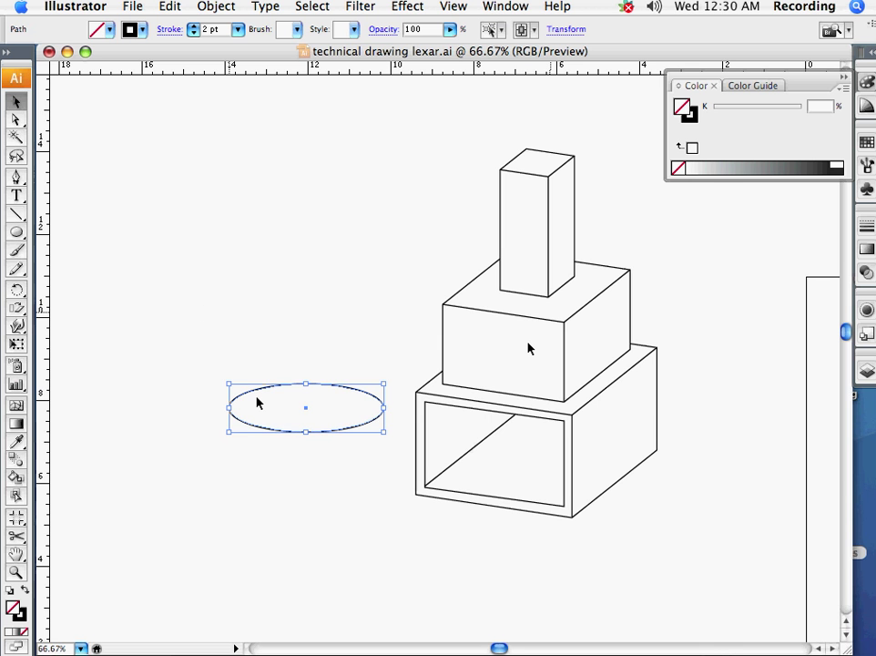
pyautogui.moveTo(255, 395); pyautogui.dragTo(223, 376)
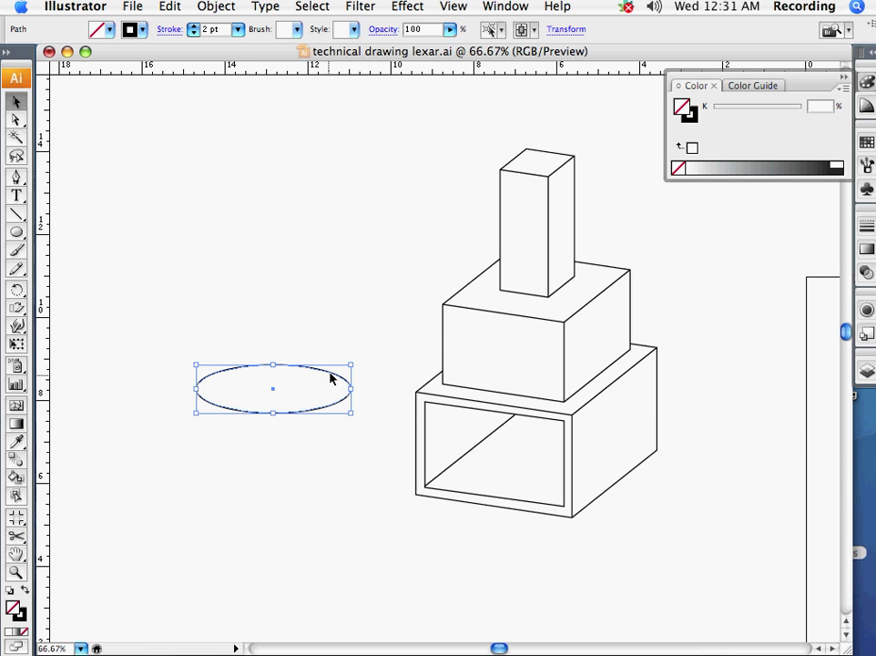
pyautogui.moveTo(332, 377); pyautogui.dragTo(330, 201)
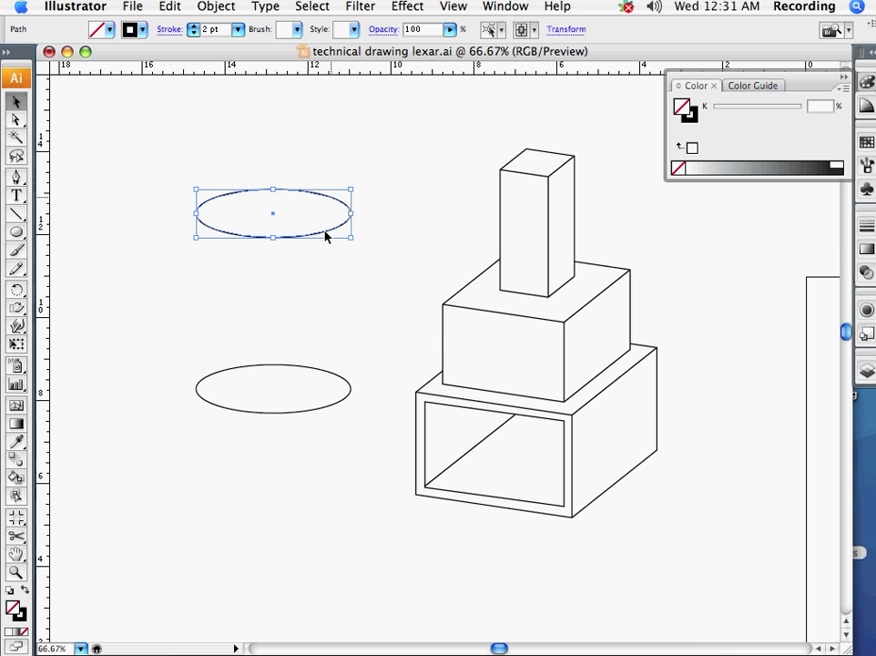
# Cut both ellipses at their left and right points with the Scissors tool.
pyautogui.click(20, 538)
pyautogui.click(196, 215)
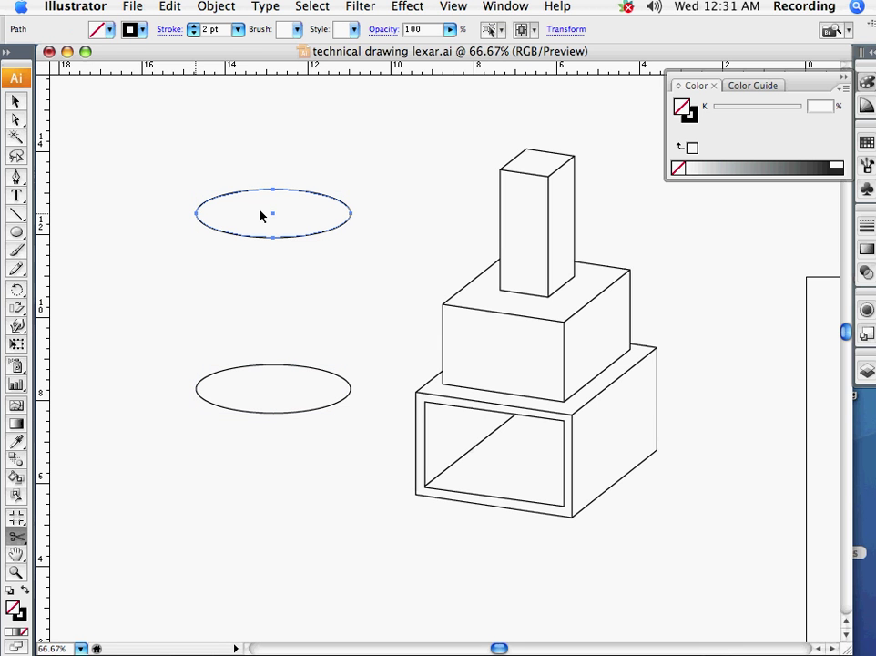
pyautogui.click(351, 214)
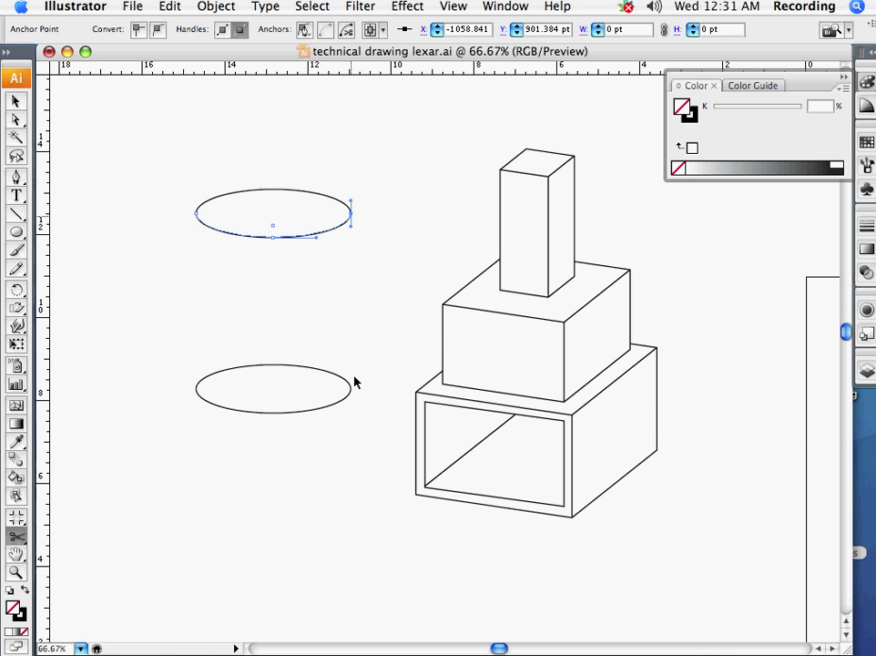
pyautogui.click(351, 390)
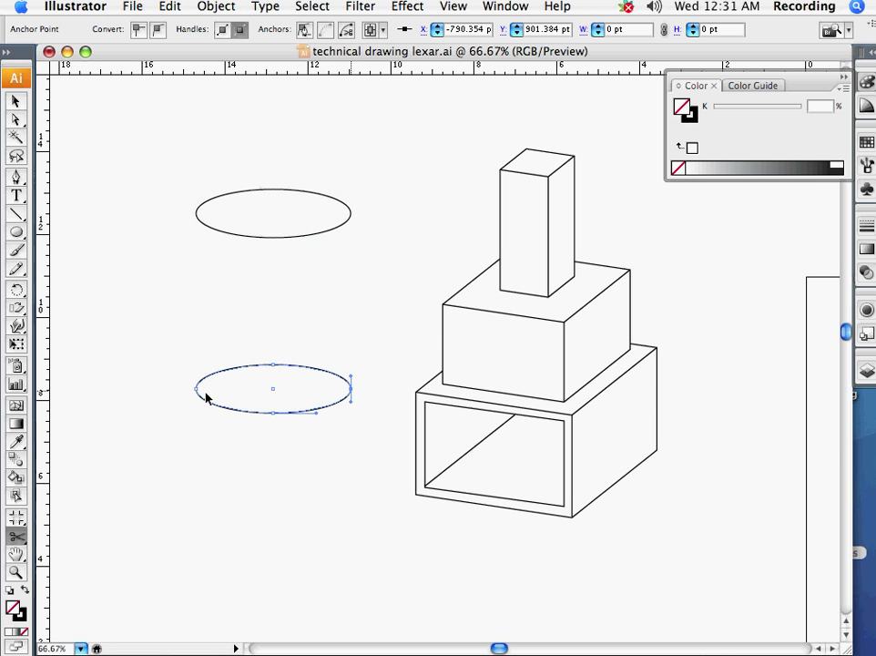
pyautogui.click(197, 390)
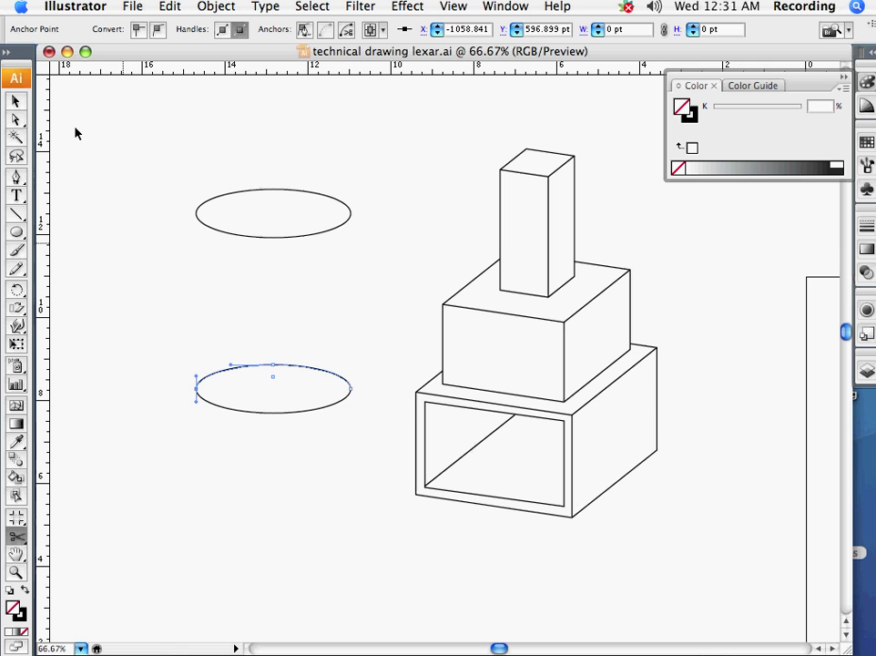
# Delete the lower ellipse's upper arc and hide the top ellipse's lower arc.
pyautogui.press('v')
pyautogui.click(191, 345)
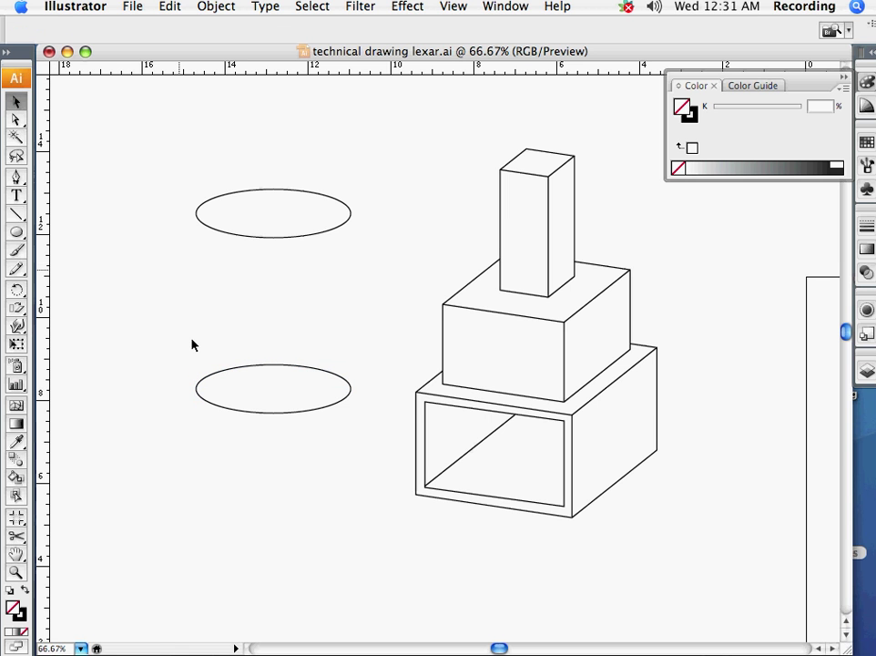
pyautogui.click(273, 370)
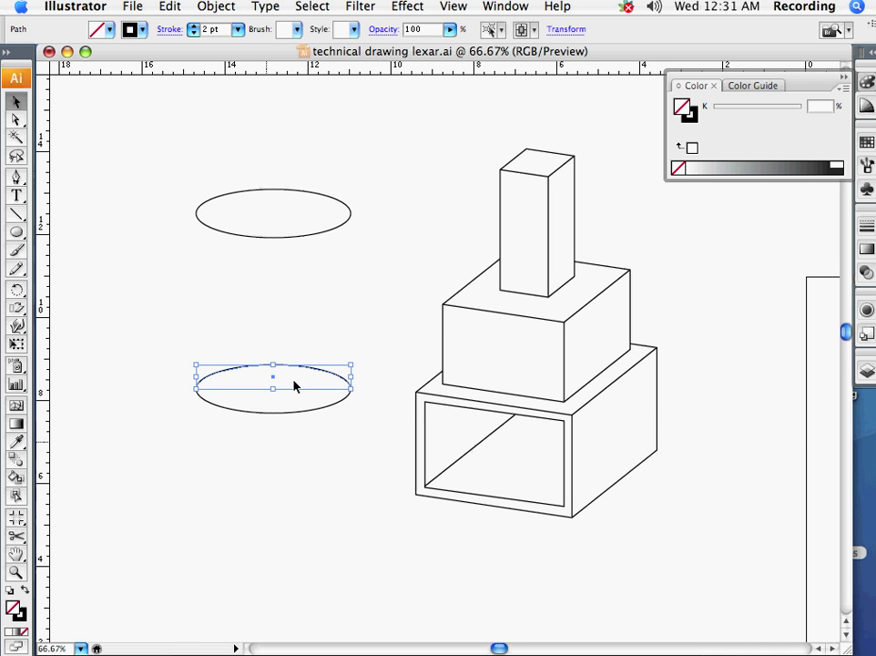
pyautogui.press('Delete')
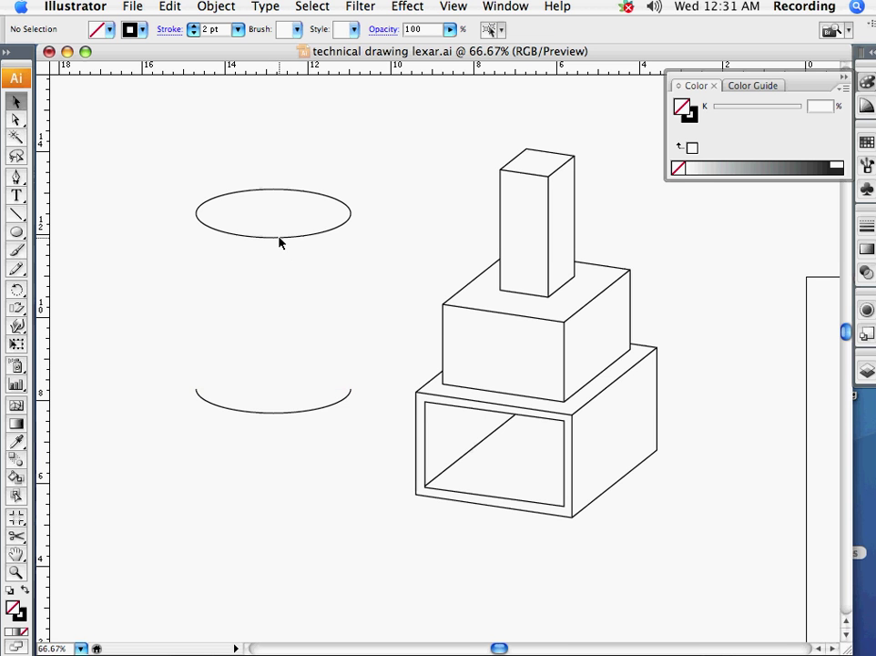
pyautogui.click(228, 233)
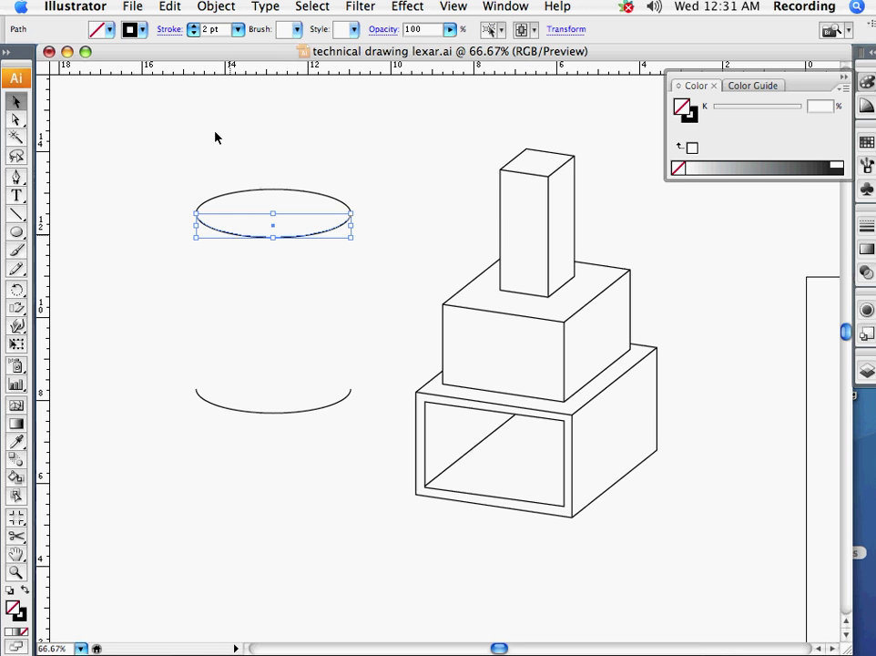
pyautogui.moveTo(219, 134)
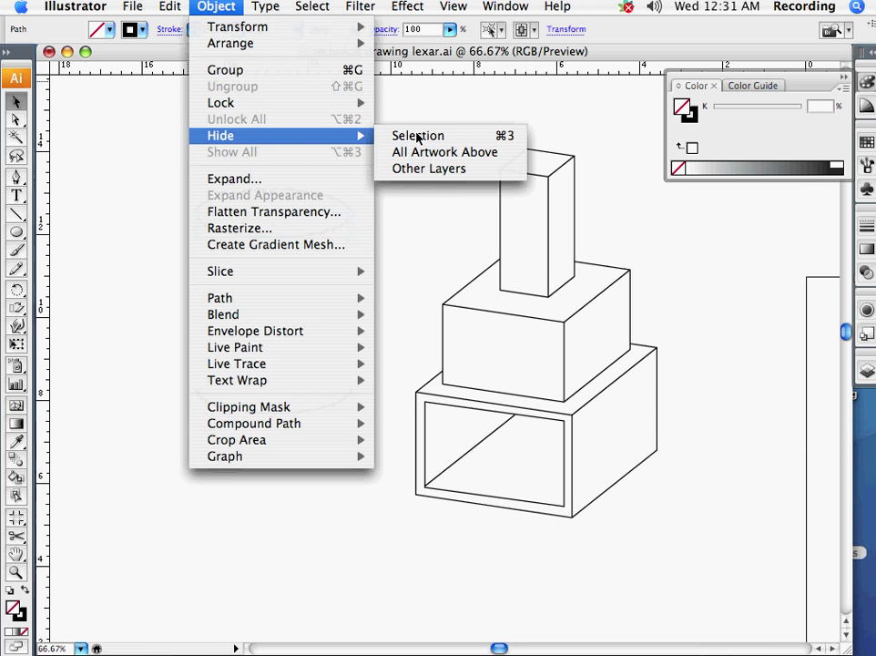
pyautogui.click(393, 137)
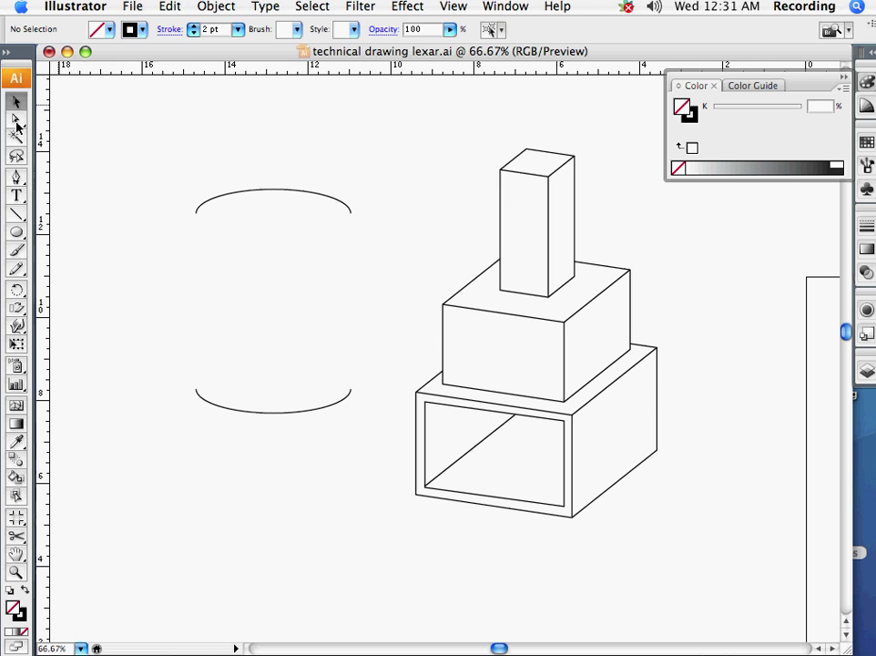
# Join the left and right end pairs of the two arcs with vertical sides.
pyautogui.press('a')
pyautogui.moveTo(183, 211); pyautogui.dragTo(210, 398)
pyautogui.press('super+j')
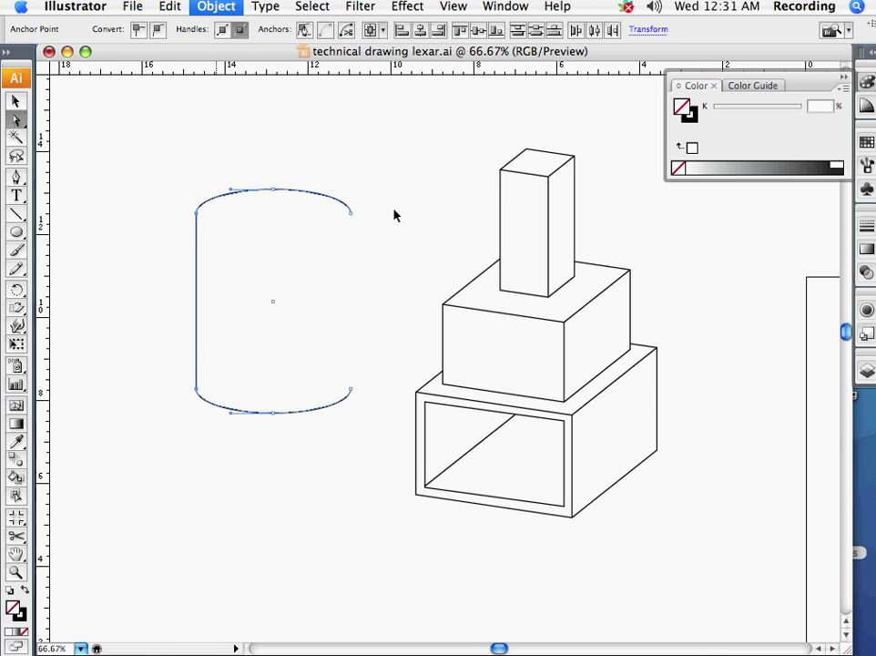
pyautogui.moveTo(369, 208); pyautogui.dragTo(336, 393)
pyautogui.press('super+j')
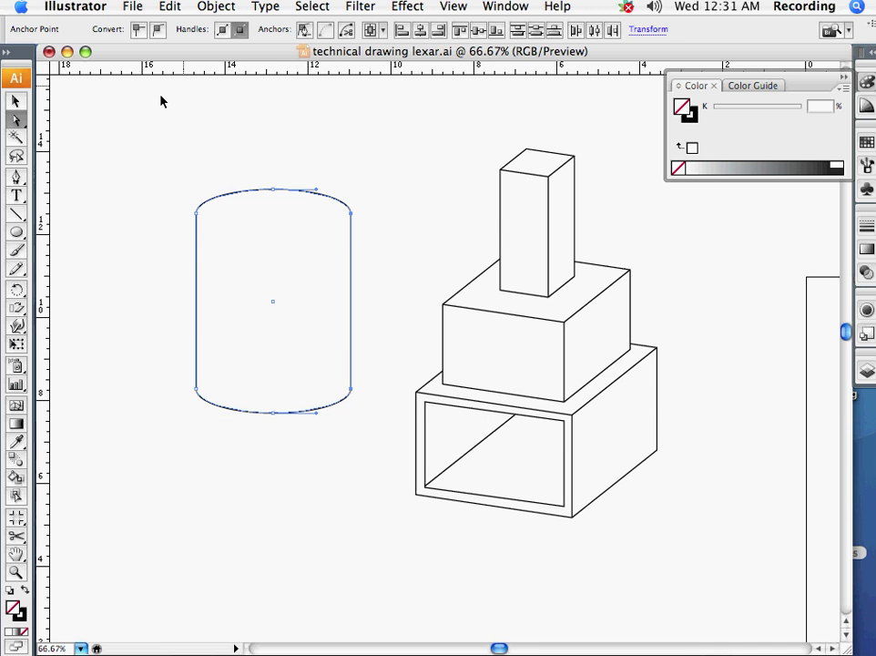
# Reveal the hidden lower arc with Object > Show All.
pyautogui.click(165, 128)
pyautogui.click(218, 7)
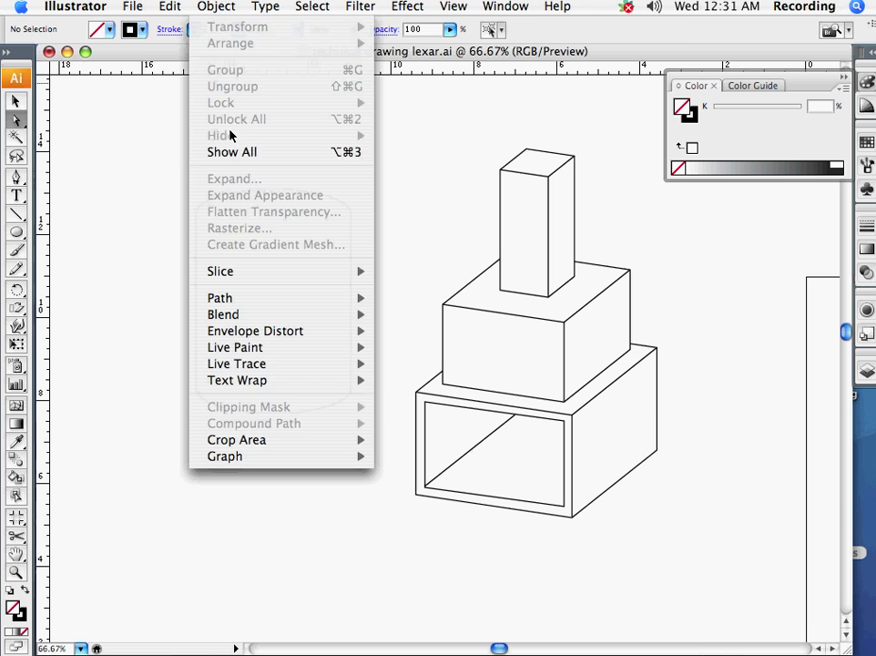
pyautogui.click(233, 153)
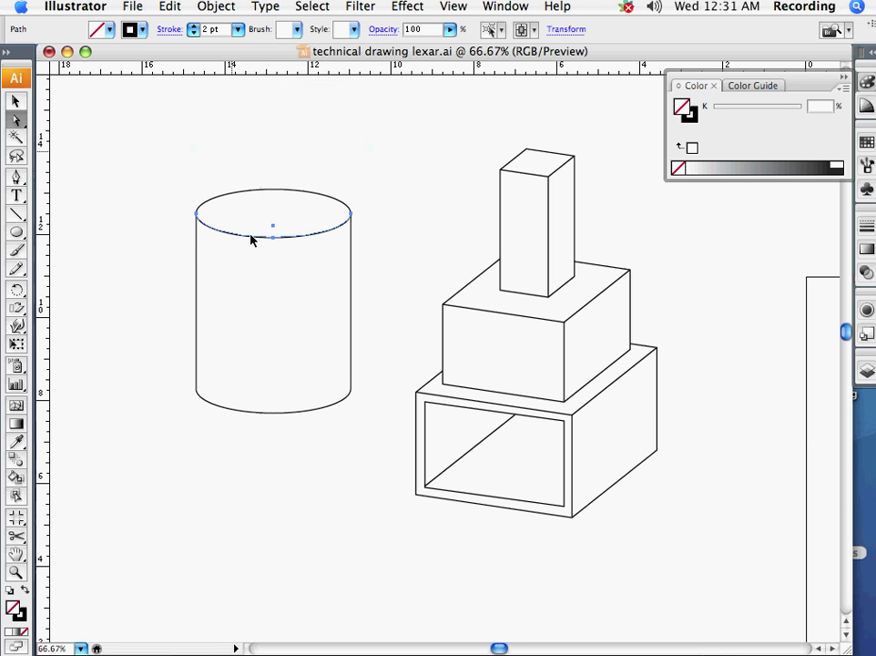
# Fill the cylinder body with white and send it to the back behind the top ellipse.
pyautogui.click(20, 102)
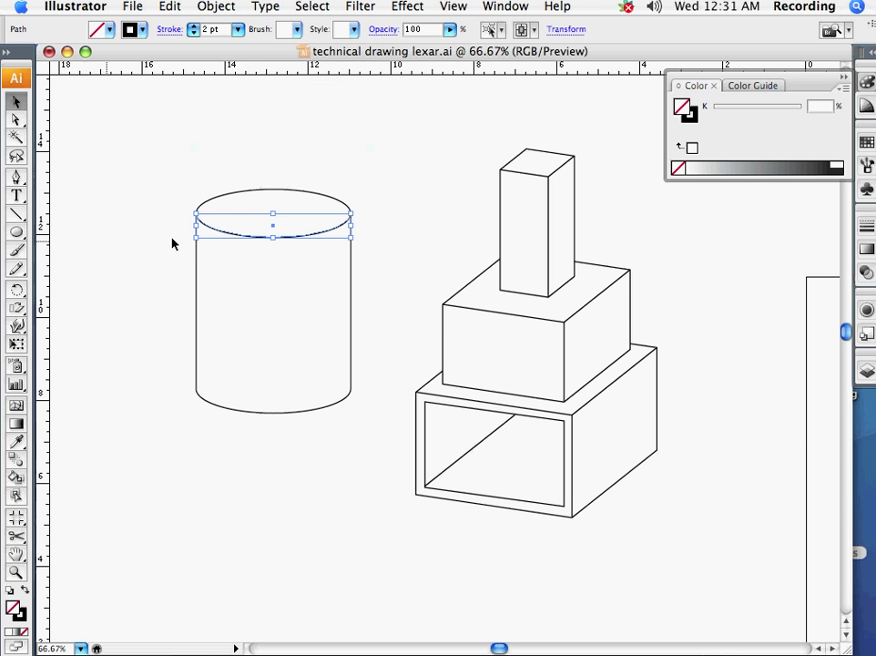
pyautogui.click(253, 239)
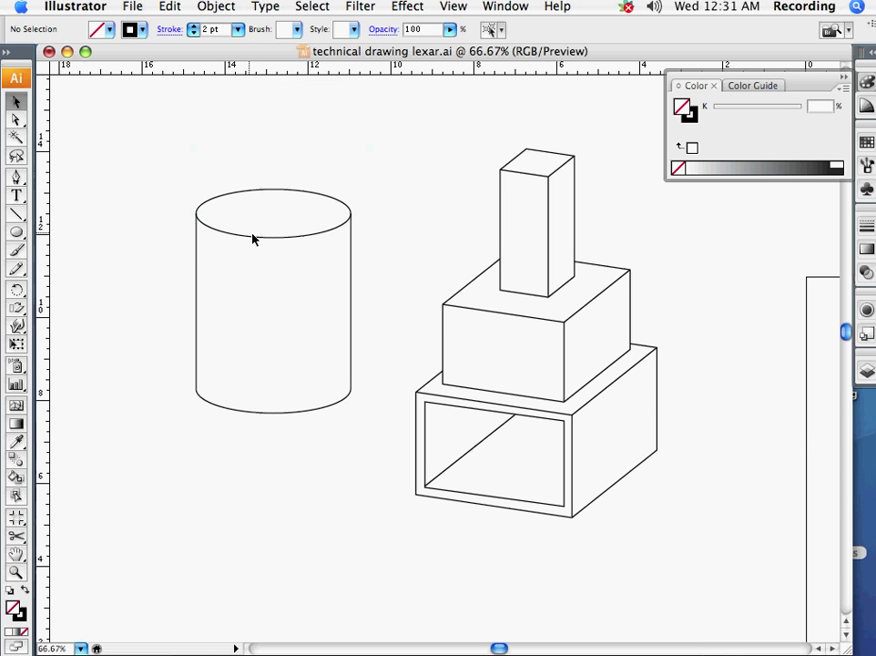
pyautogui.click(294, 190)
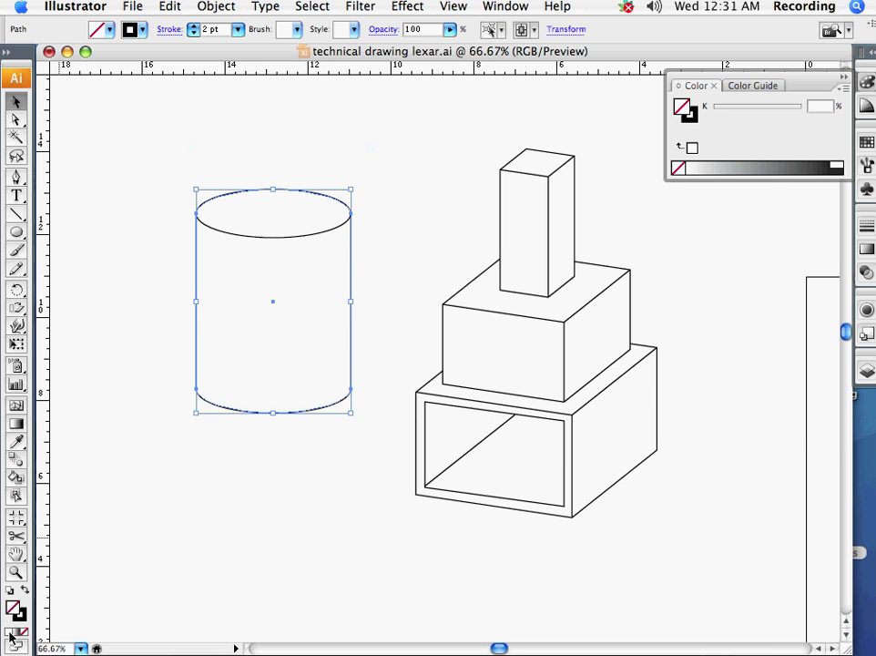
pyautogui.press(',')
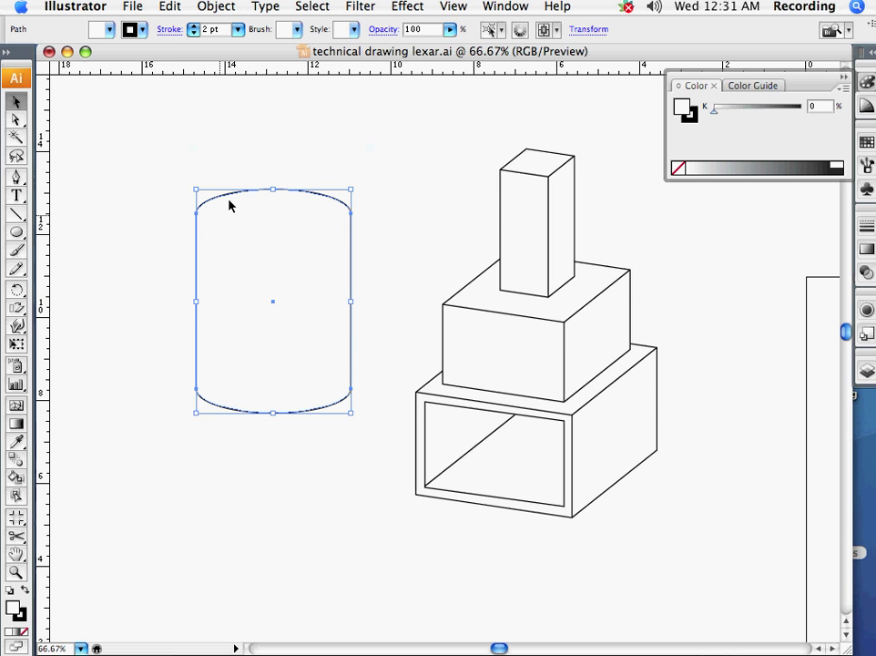
pyautogui.click(216, 7)
pyautogui.moveTo(365, 44)
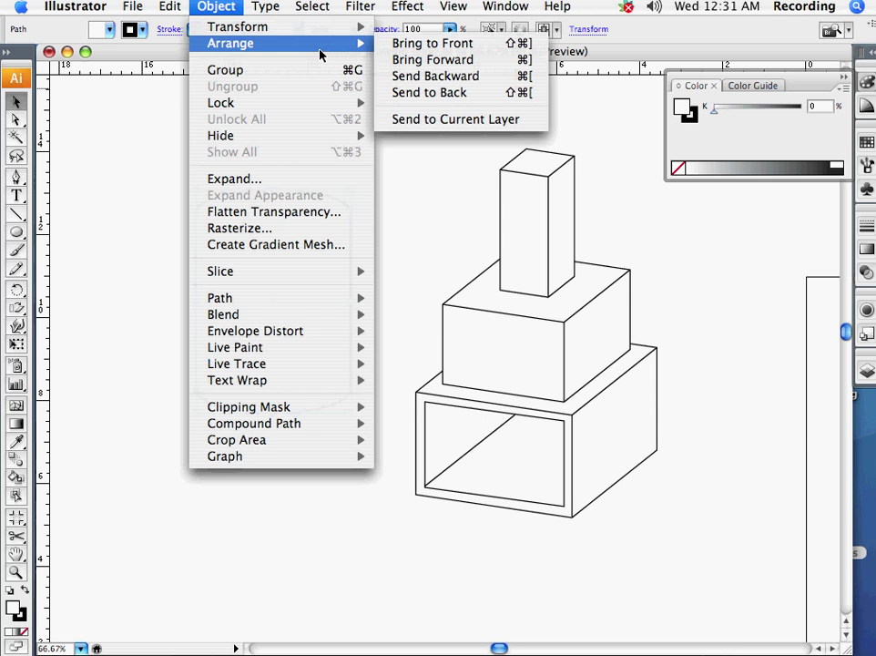
pyautogui.click(397, 95)
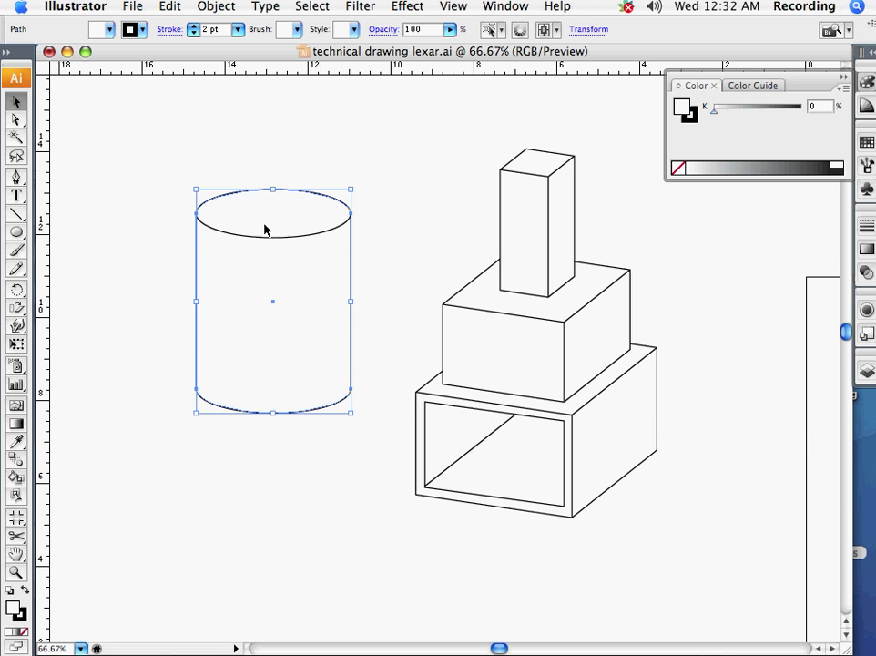
pyautogui.click(178, 162)
# Duplicate the whole cylinder, shrink the copy, and place a smaller cylinder up-right.
pyautogui.moveTo(169, 156); pyautogui.dragTo(396, 162)
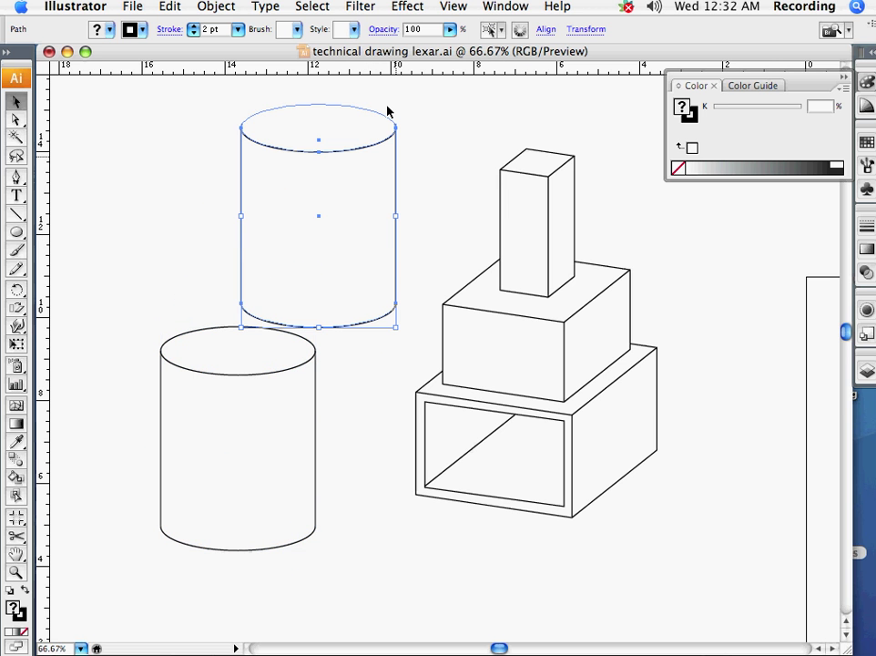
pyautogui.moveTo(395, 108); pyautogui.dragTo(271, 248)
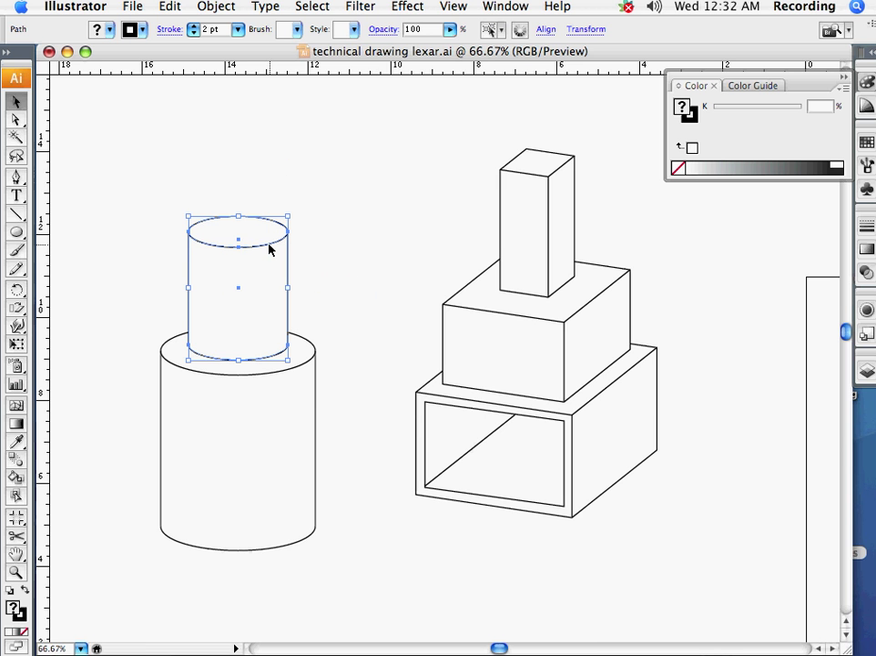
pyautogui.moveTo(426, 199); pyautogui.dragTo(410, 172)
# Stretch a small cylinder taller, shrink it to about half, and set it atop the tower.
pyautogui.click(18, 118)
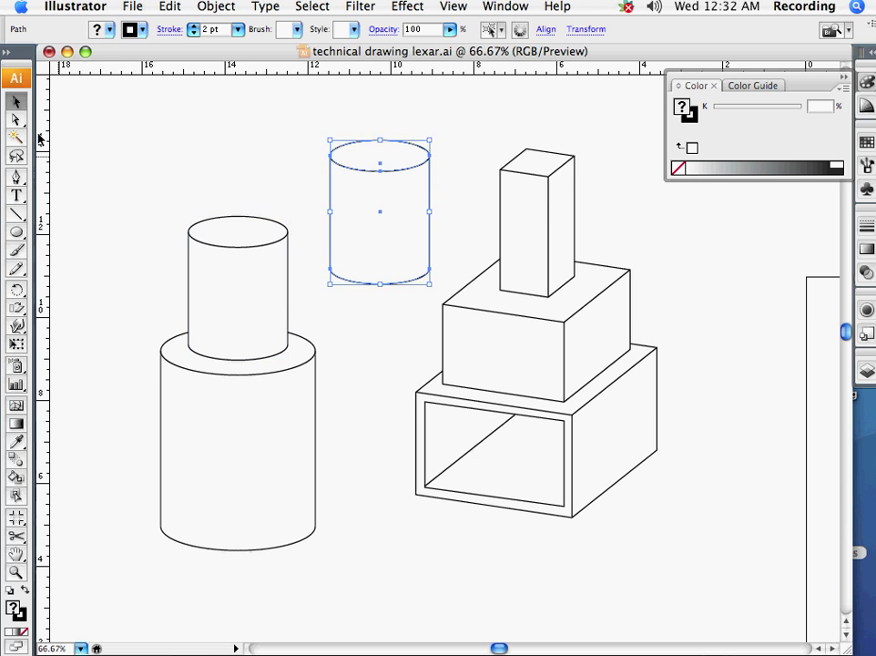
pyautogui.scroll(2, 300, 299)
pyautogui.moveTo(316, 182)
pyautogui.mouseDown()
pyautogui.moveTo(443, 235)
pyautogui.moveTo(430, 203)
pyautogui.moveTo(440, 84)
pyautogui.mouseUp()
pyautogui.press('v')
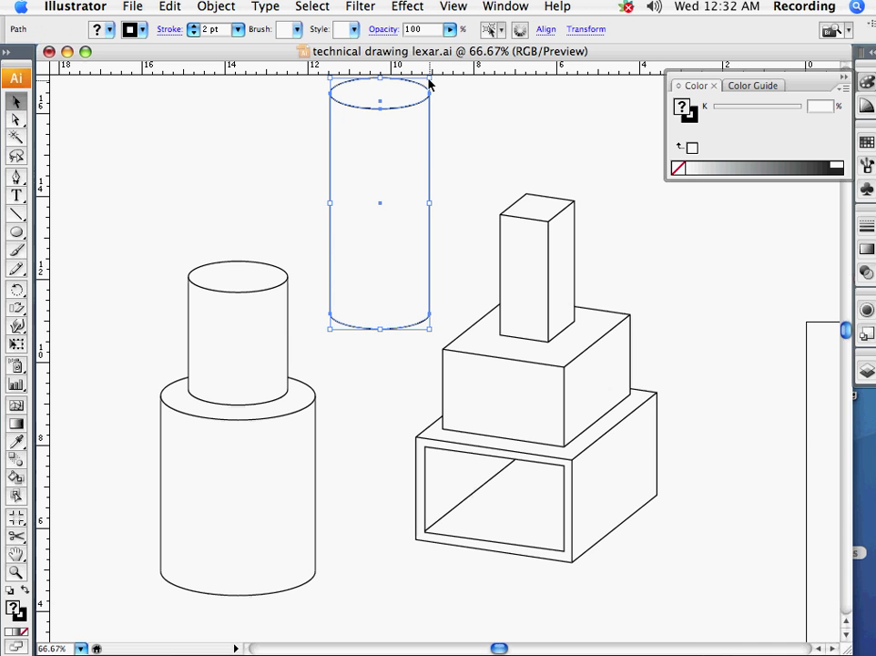
pyautogui.moveTo(429, 86); pyautogui.dragTo(406, 141)
pyautogui.moveTo(390, 191); pyautogui.dragTo(251, 210)
pyautogui.click(321, 313)
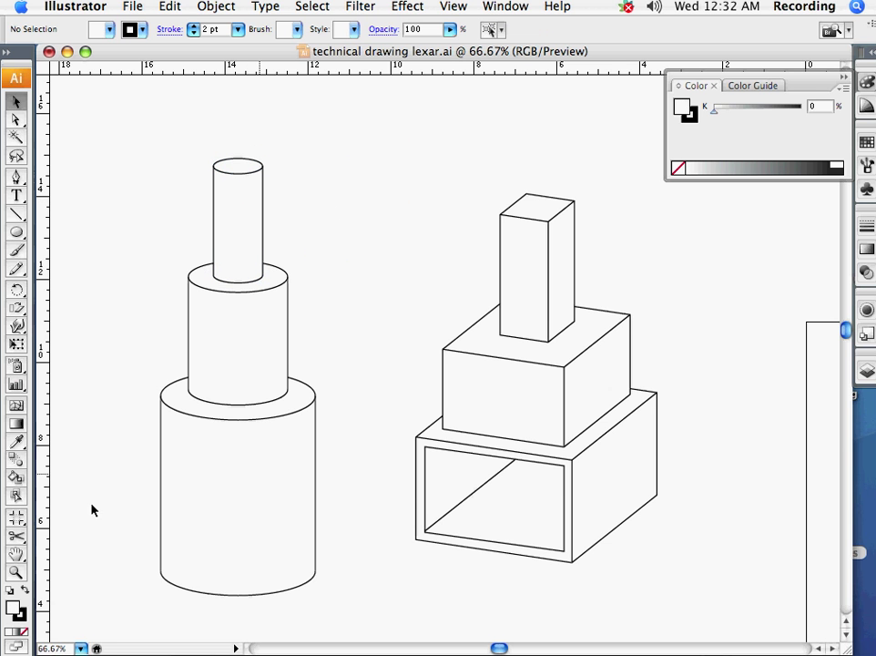
pyautogui.hscroll(-3, 570, 392)
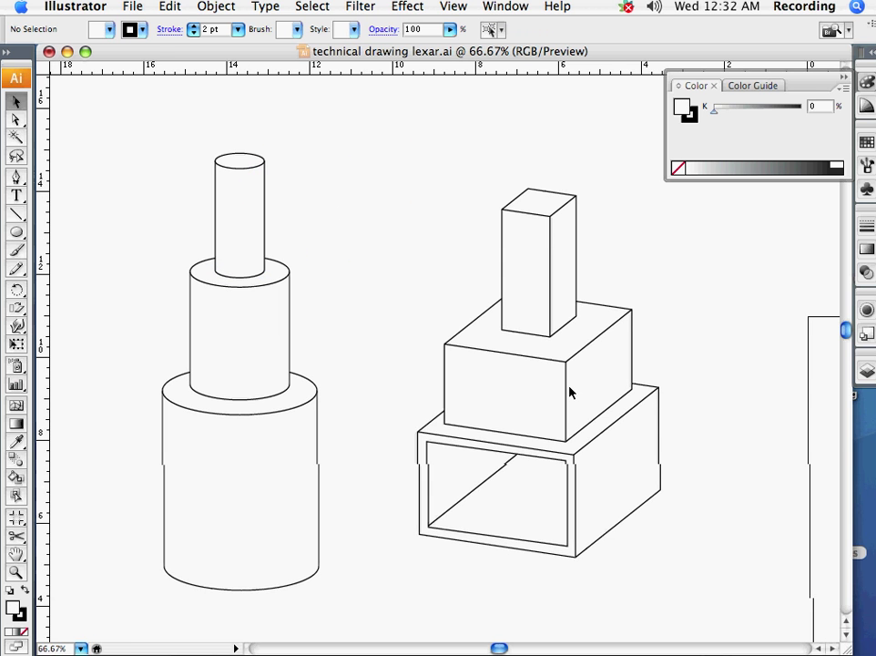